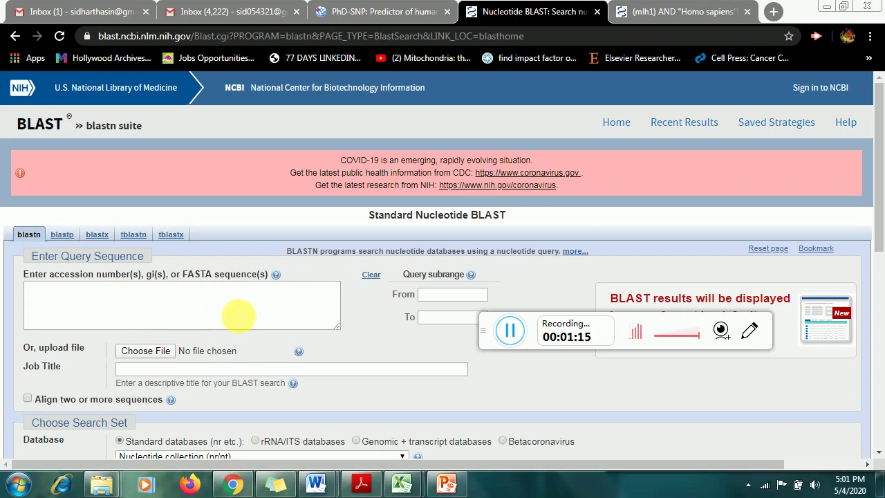
- Search the NCBI Nucleotide database for MLH1 and restrict the results to Homo sapiens
click(666, 13)
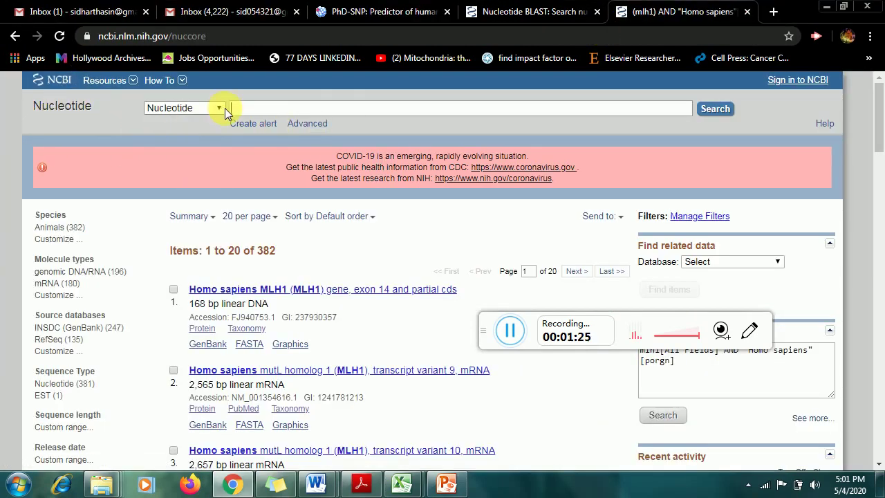
click(256, 109)
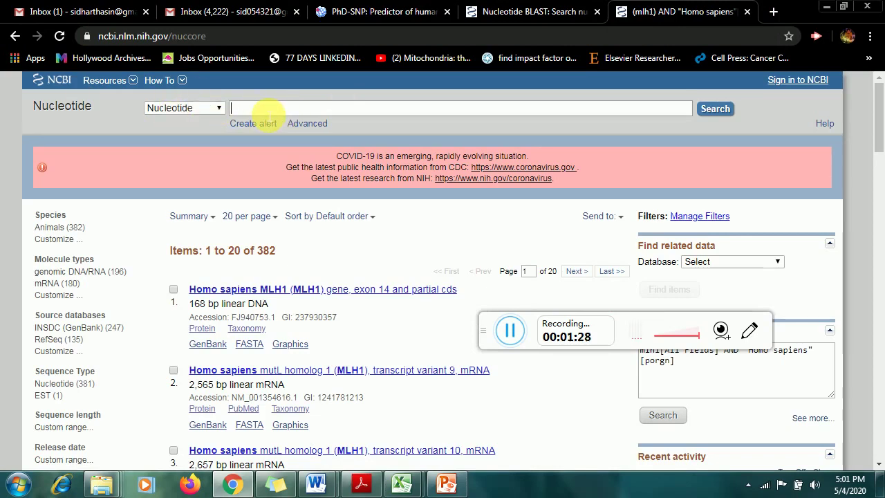
text(MLH1)
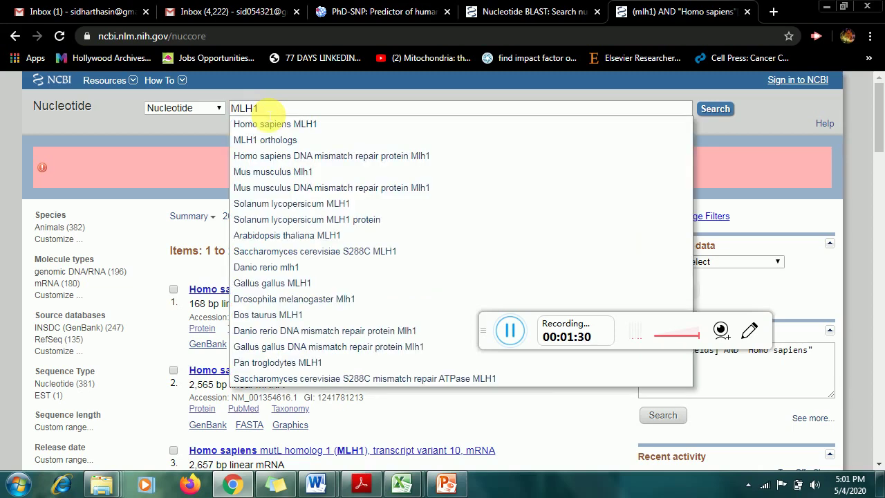
key(Return)
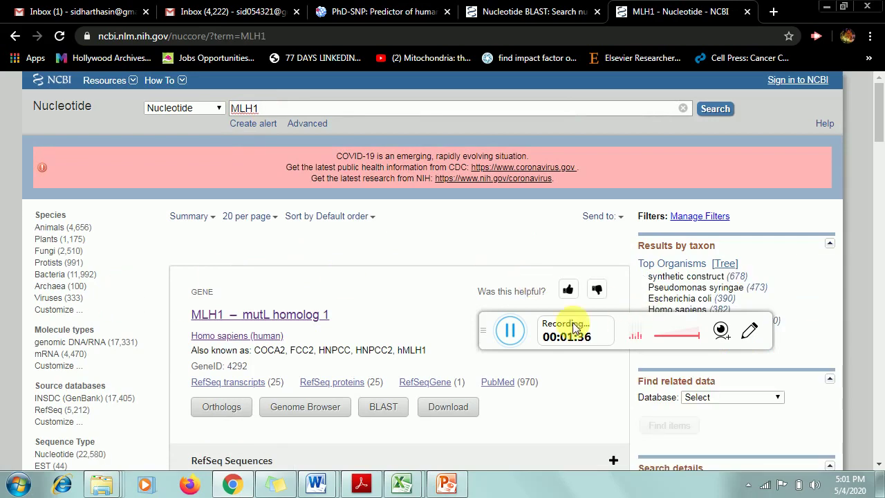
drag(502, 320, 608, 375)
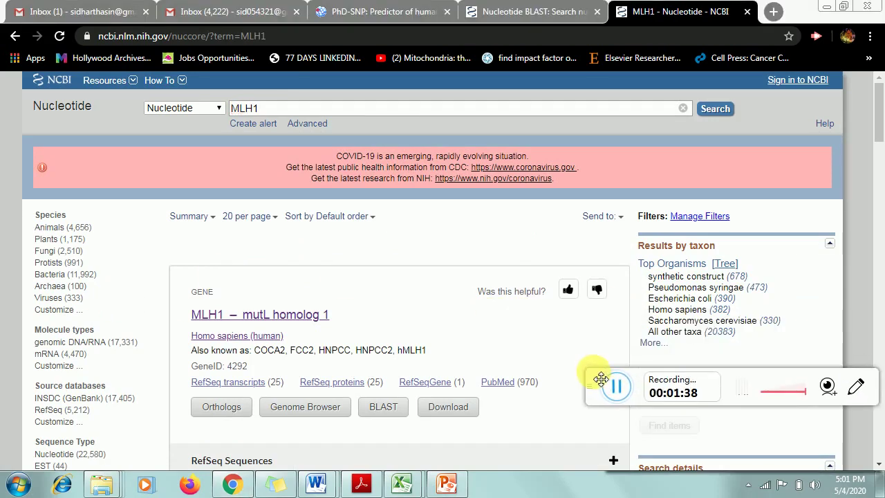
click(722, 314)
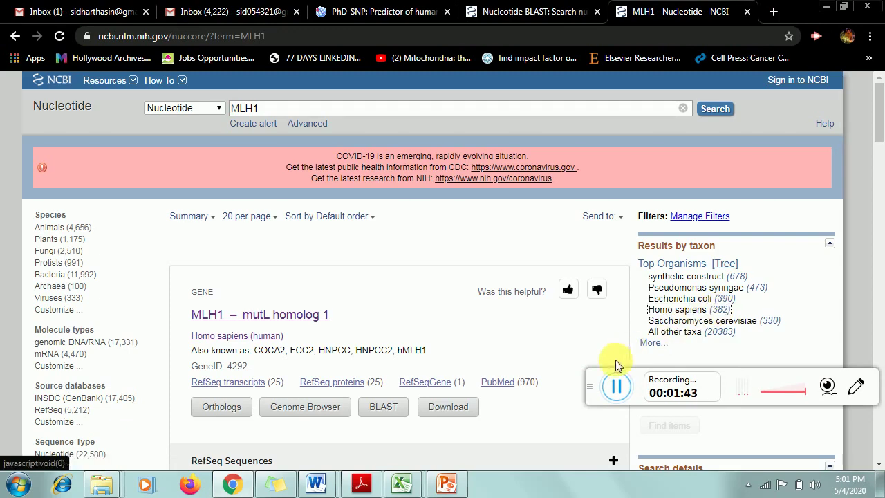
drag(591, 384, 599, 460)
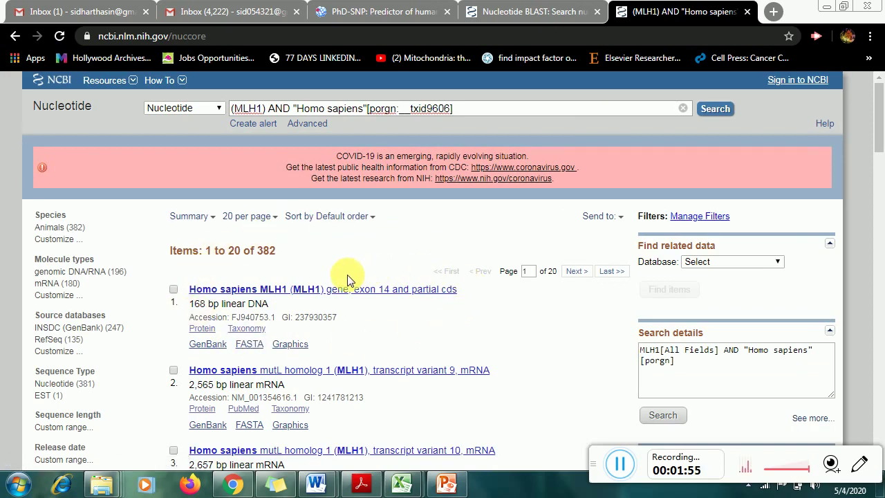
- Open the FASTA view of the Homo sapiens MLH1 gene, exon 14 and partial cds record and copy its header and full sequence
click(249, 346)
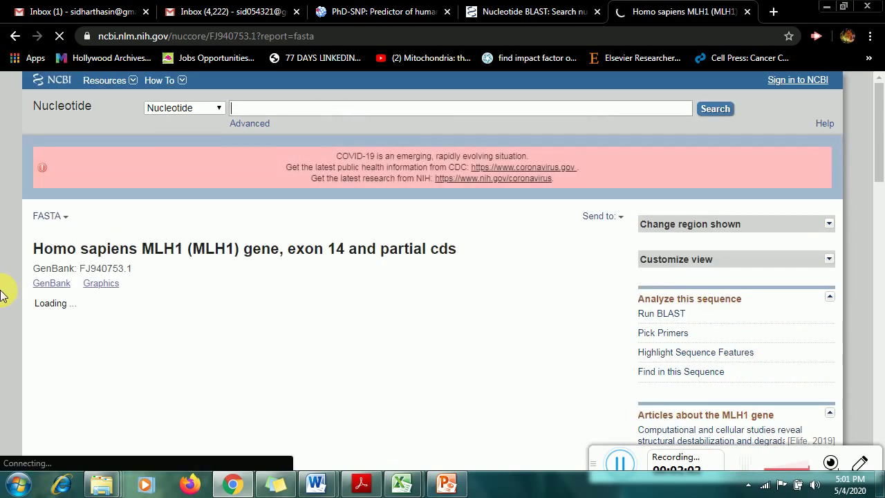
scroll(2, 294, down, 1)
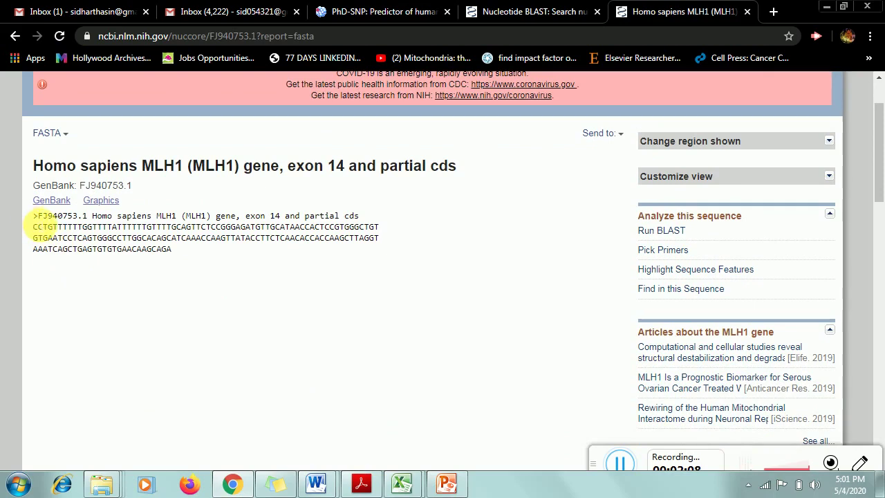
drag(33, 215, 195, 256)
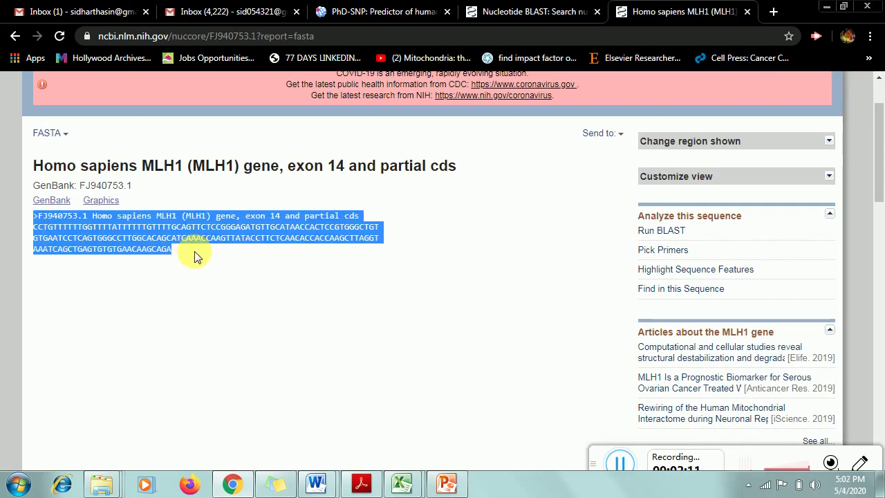
- Paste the copied FJ940753.1 FASTA sequence as the blastn query and let the job title fill in from its header
click(494, 12)
click(182, 303)
text(>FJ940753.1 Homo sapiens MLH1 (MLH1) gene, exon 14 and partial cds CCTGTTTTTTGGTTTTATTTTTTGTTTTGCAGTTCTCCGGGAGATGTTGCATAACCACTCCGTGGGCTGT GTGAATCCTCAGTGGGCCTTGGCACAGCATCAAACCAAGTTATACCTTCTCAACACCACCAAGCTTAGGT AAATCAGCTGAGTGTGTGAACAAGCAGA)
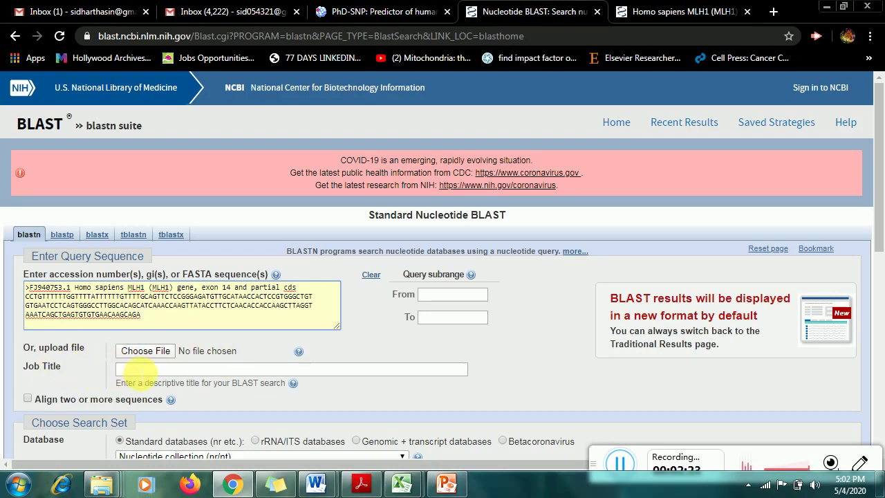
click(135, 371)
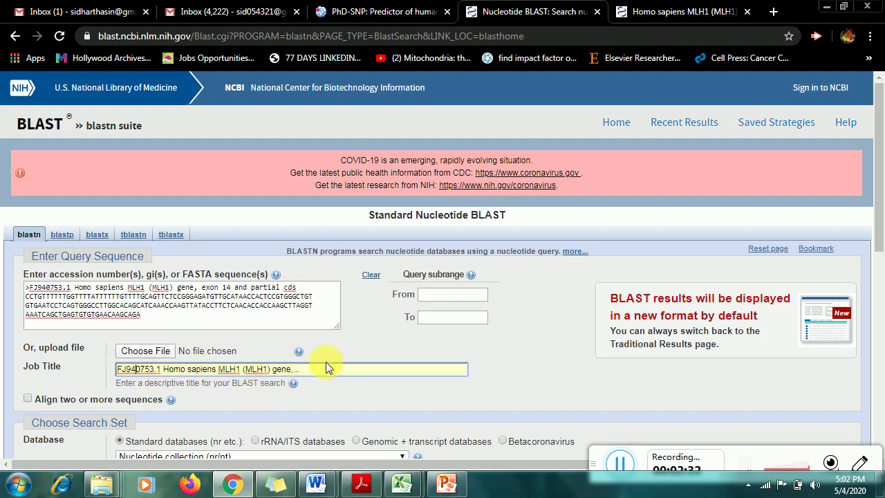
- Run the BLAST search against the Nucleotide collection (nr/nt), optimized for highly similar sequences (megablast)
drag(879, 194, 881, 270)
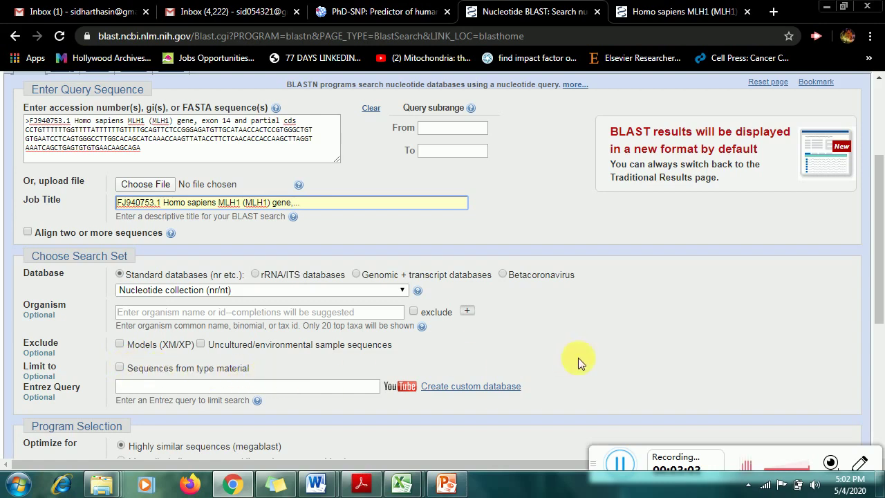
drag(880, 228, 882, 288)
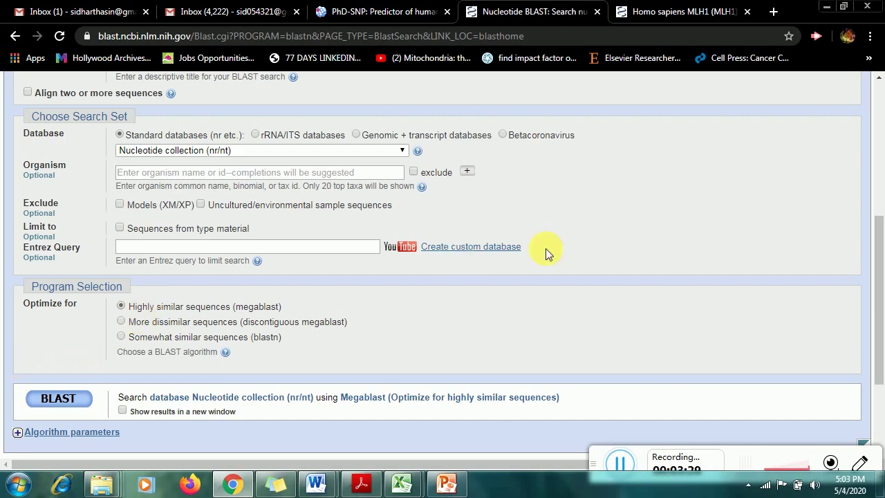
scroll(872, 270, down, 2)
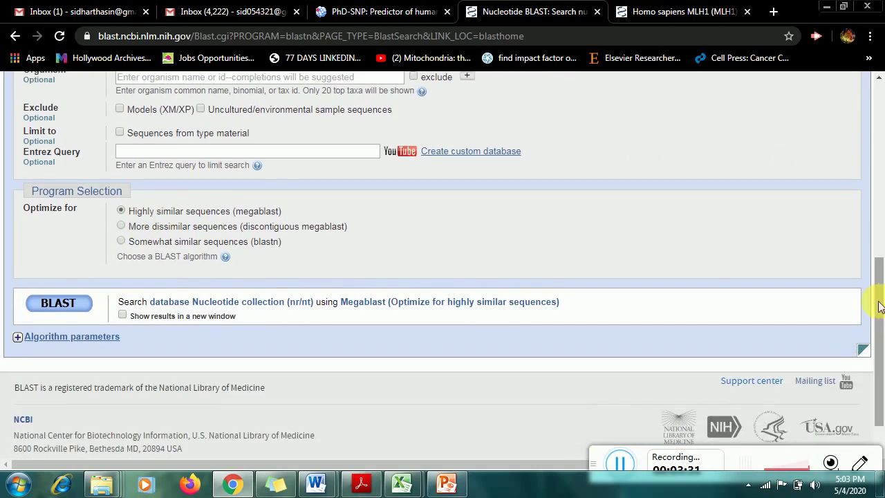
click(66, 311)
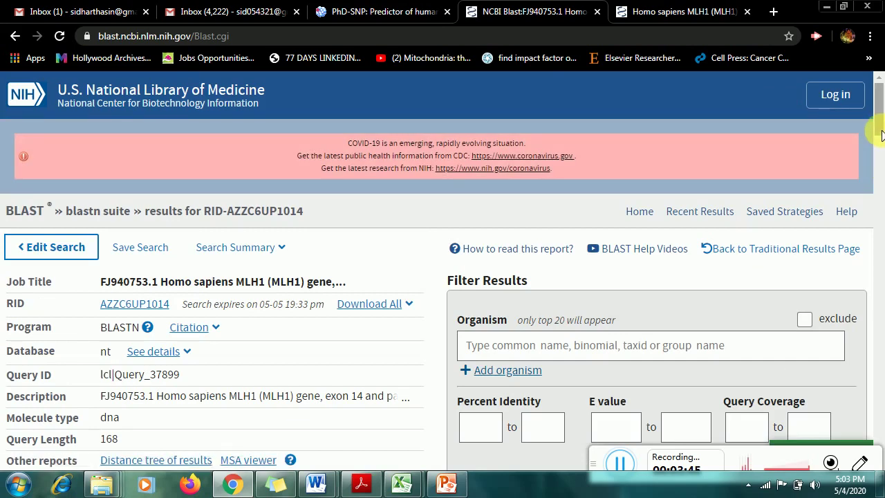
- Examine the search summary and the significant alignments' descriptions, scores, query cover, E values and percent identity
scroll(880, 135, down, 2)
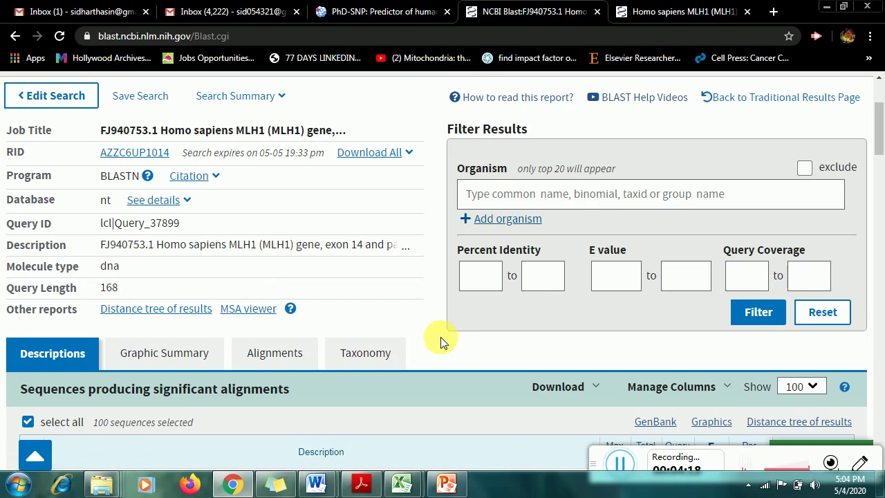
scroll(442, 341, down, 4)
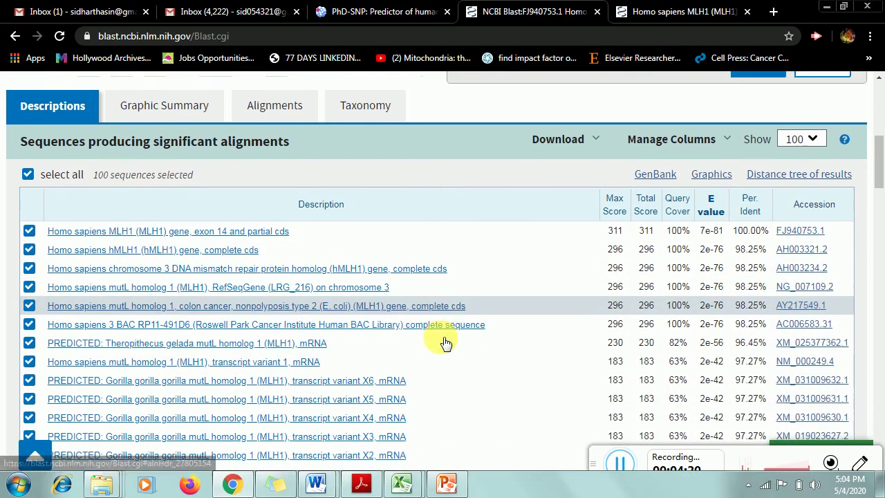
scroll(443, 341, down, 1)
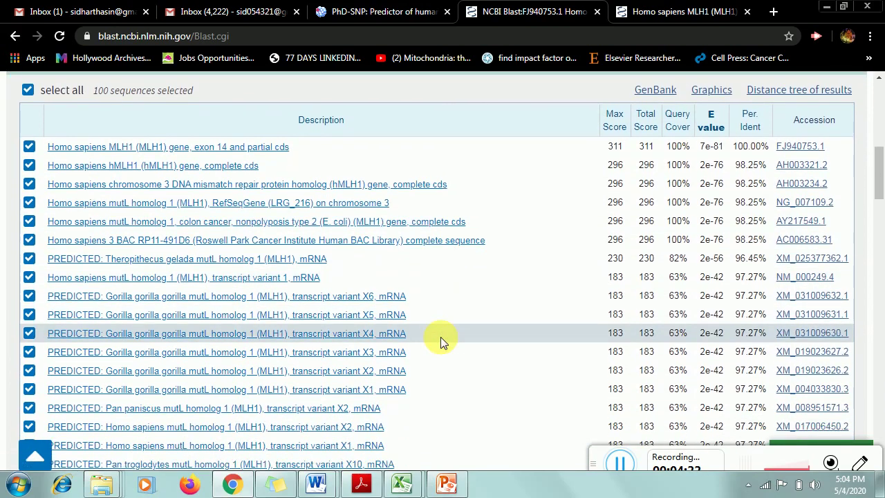
scroll(440, 337, up, 2)
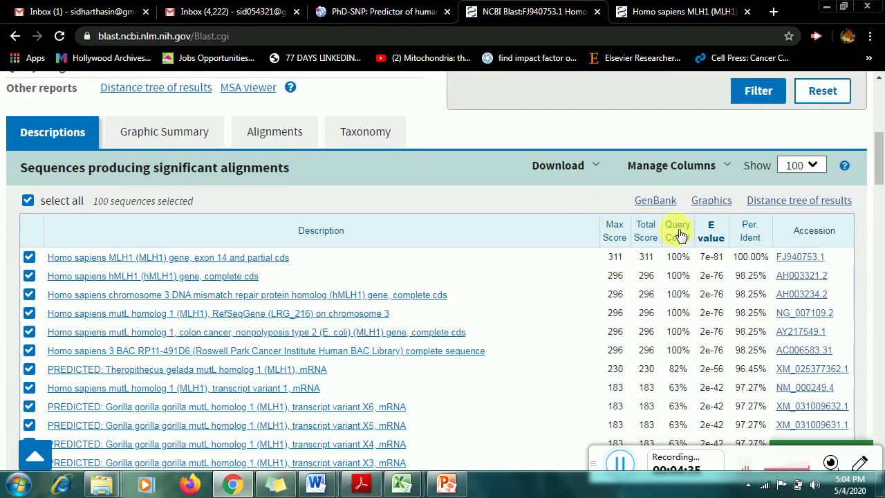
click(714, 233)
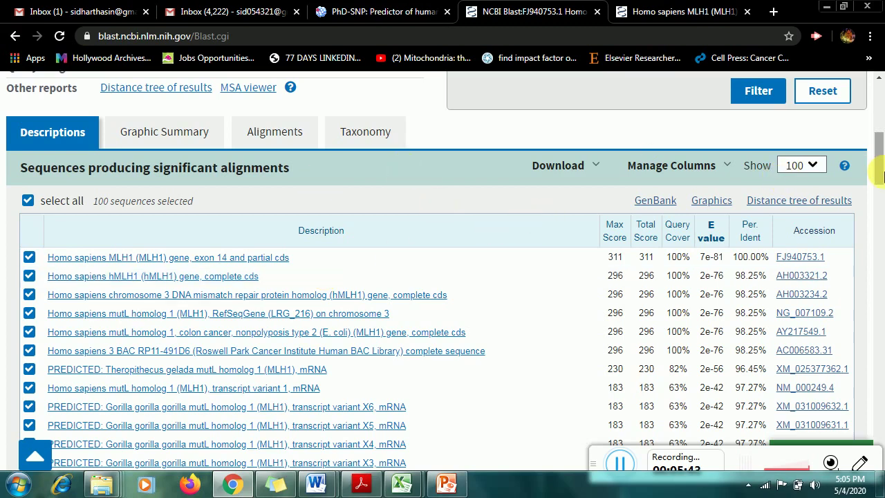
mouse_move(882, 171)
mouse_down()
mouse_move(882, 302)
mouse_move(879, 173)
mouse_up()
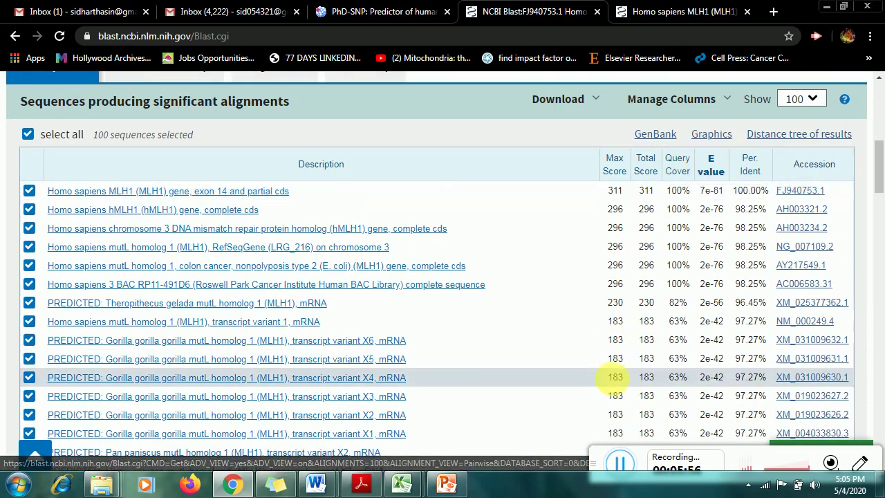
- Try to open the distance tree of results as a link in a new browser tab, and return to the BLAST results
right_click(774, 140)
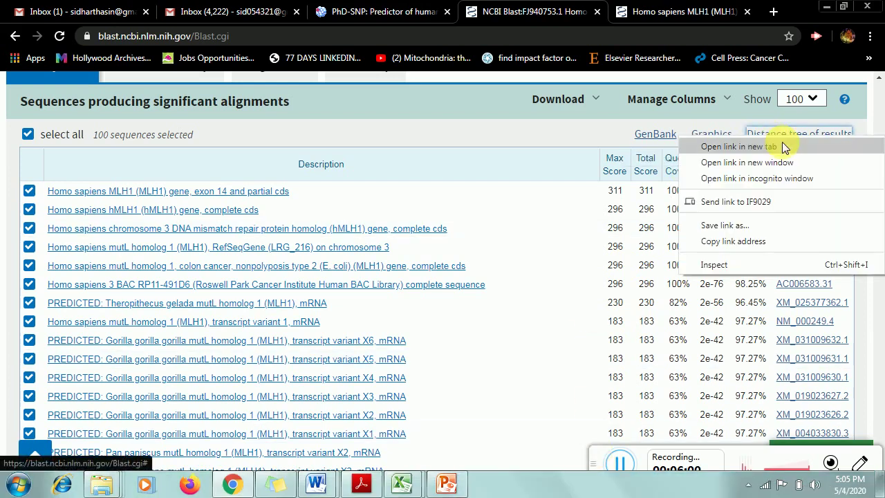
click(783, 144)
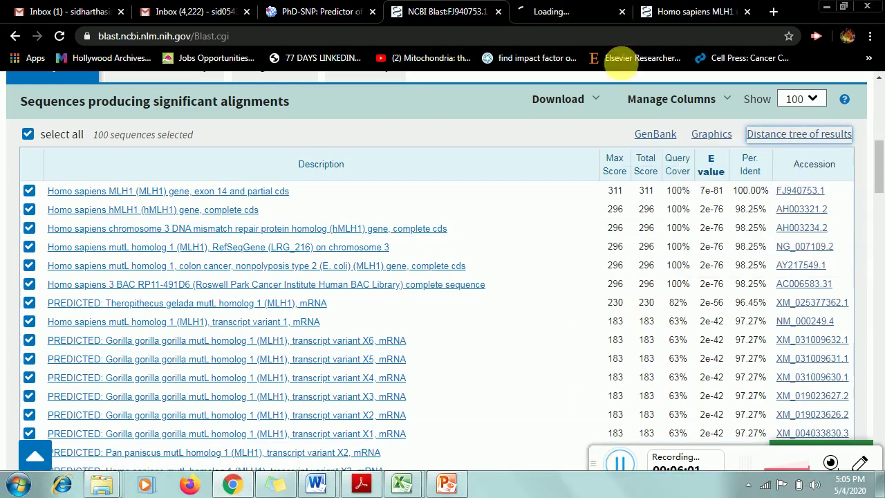
click(543, 12)
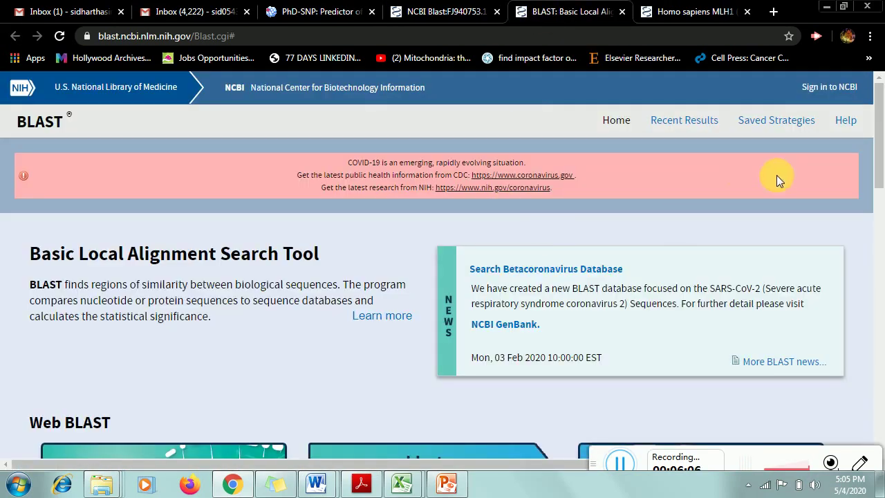
click(442, 11)
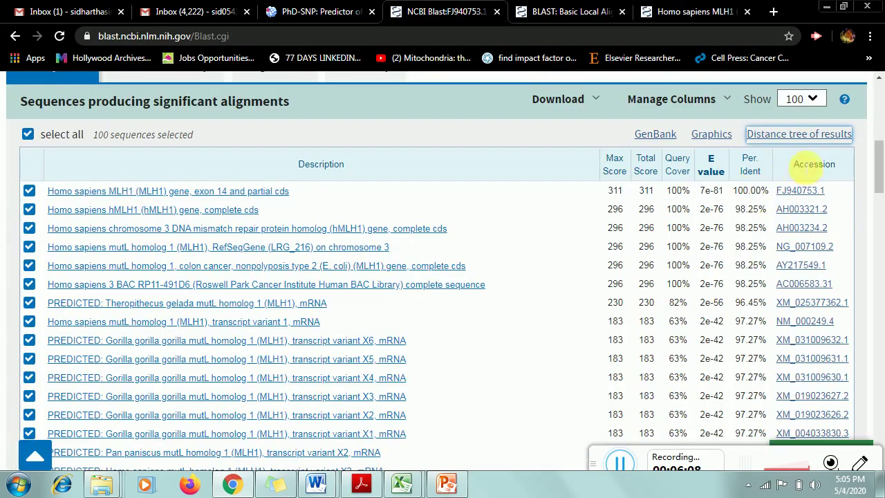
- Open the distance tree of the BLAST results directly and examine the tree of aligned sequences
click(770, 135)
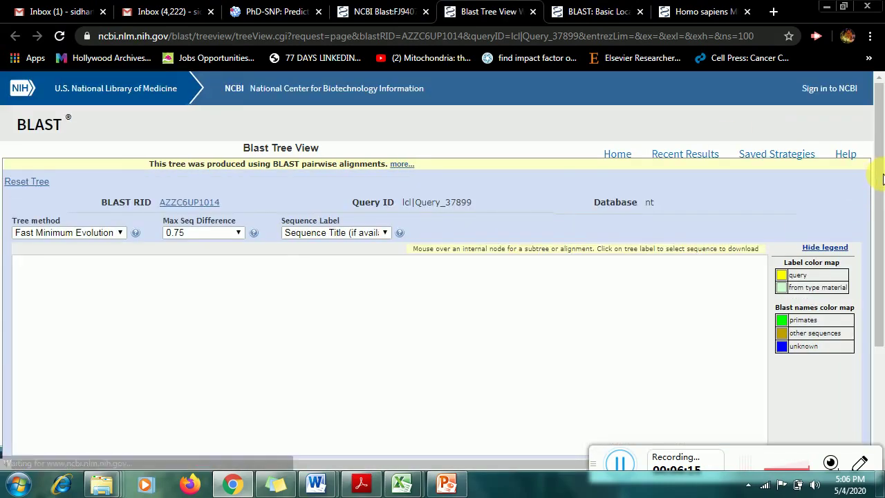
drag(882, 179, 882, 246)
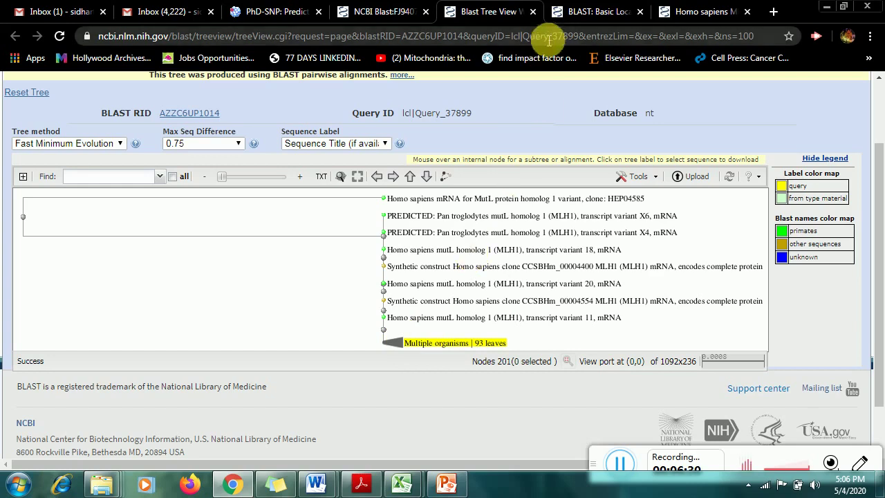
- Open the graphics view of the selected BLAST hits and examine their alignments in the Sequence Viewer
click(395, 12)
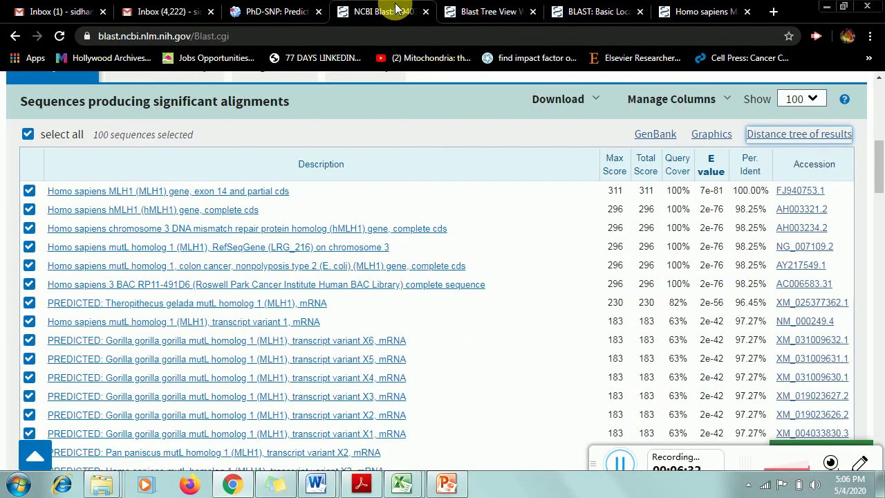
click(719, 135)
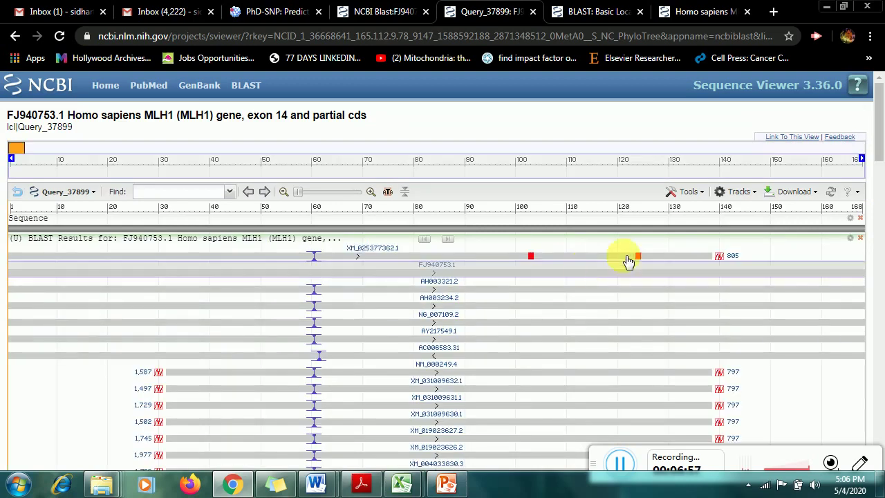
mouse_move(883, 130)
mouse_down()
mouse_move(882, 373)
mouse_move(881, 125)
mouse_up()
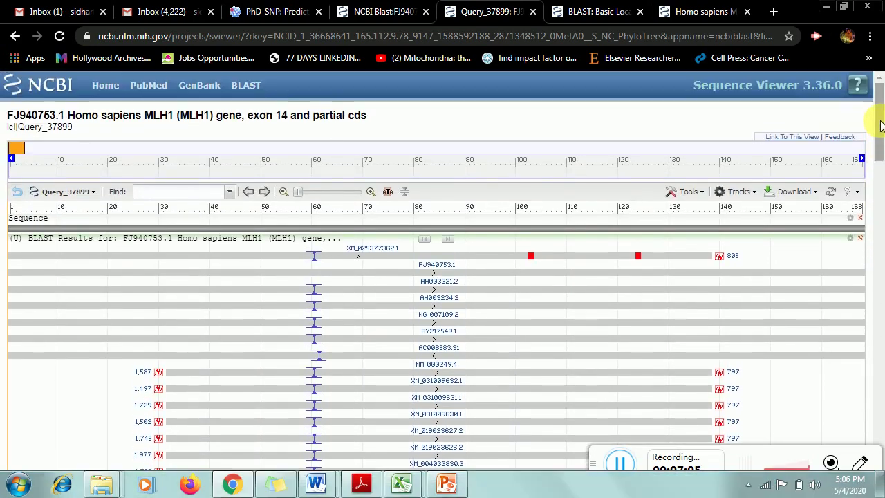
- Return to the BLAST results page and load blast.ncbi.nlm.nih.gov/Blast.cgi in the same tab
click(384, 9)
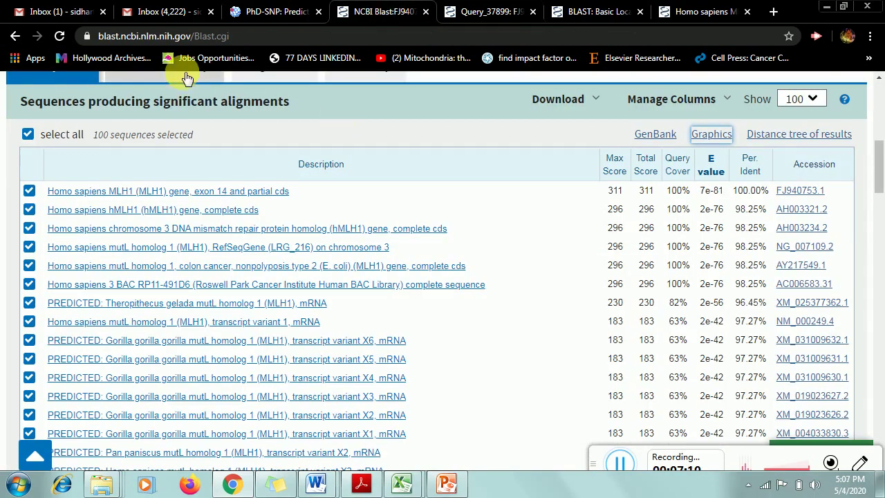
click(209, 39)
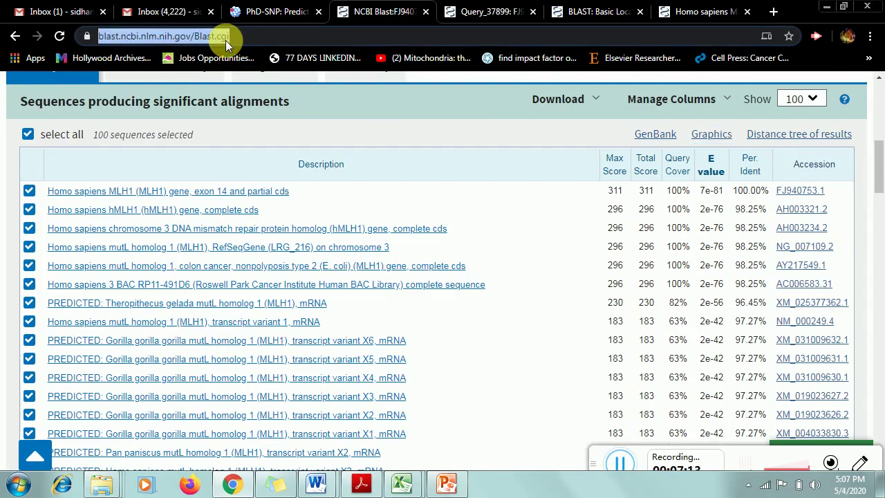
text(bl)
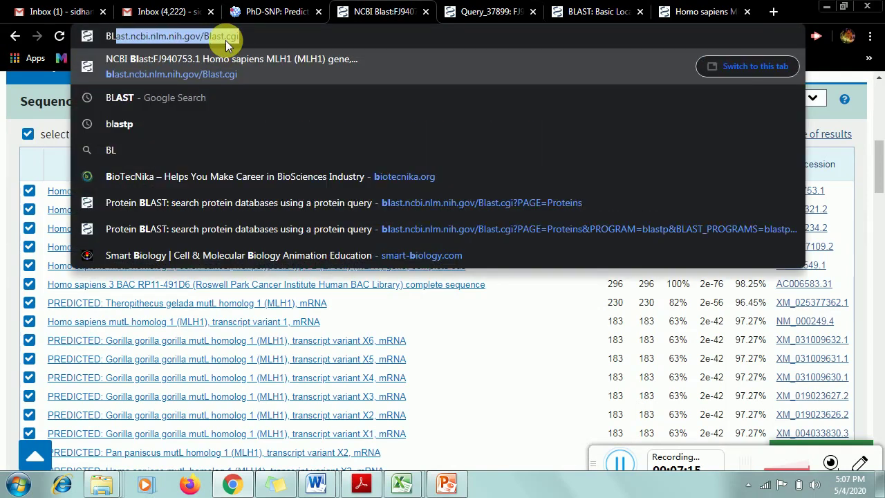
key(Return)
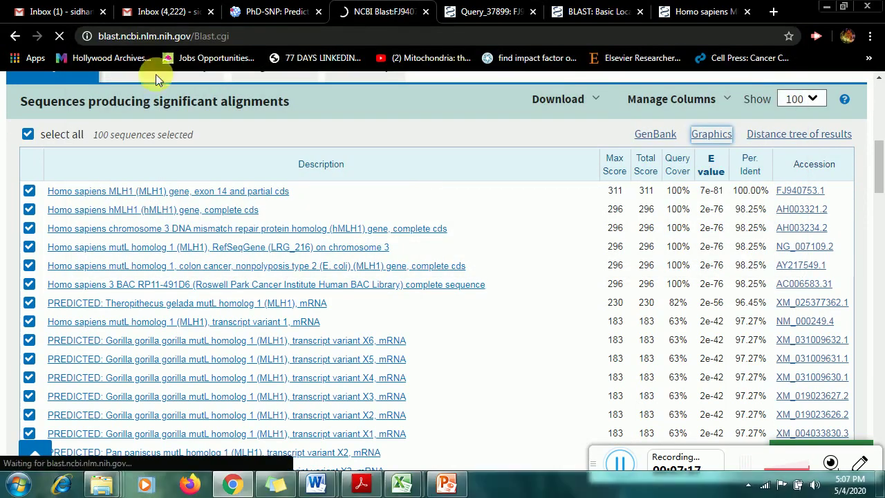
- Open the Protein BLAST search form from the BLAST home page
scroll(220, 259, down, 7)
scroll(221, 259, up, 1)
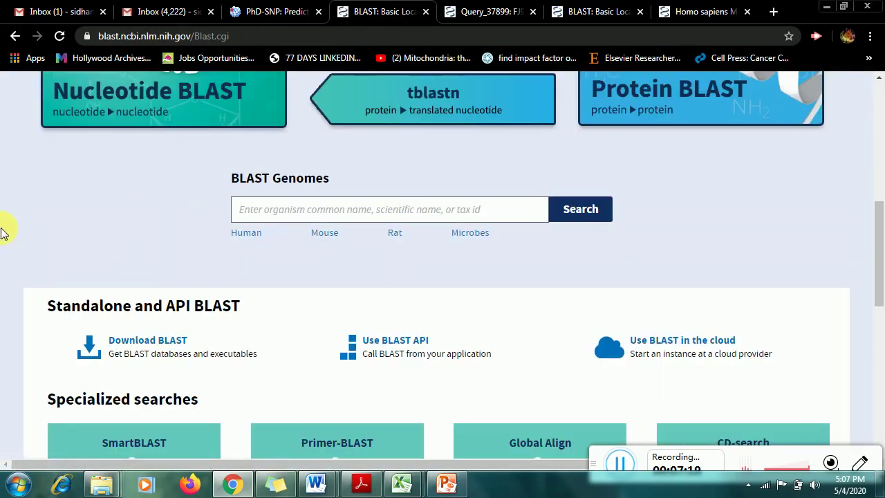
click(685, 111)
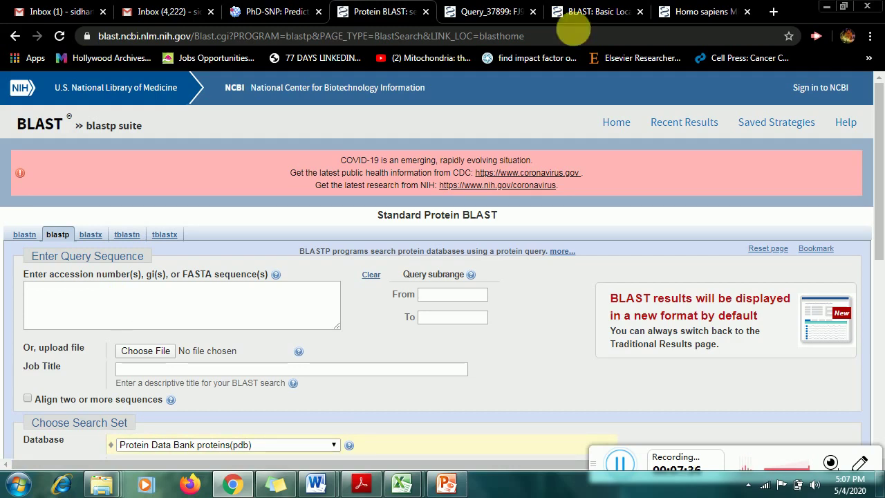
- Go to the MLH1 exon 14 FASTA record's browser tab and return to its Nucleotide search results
click(702, 12)
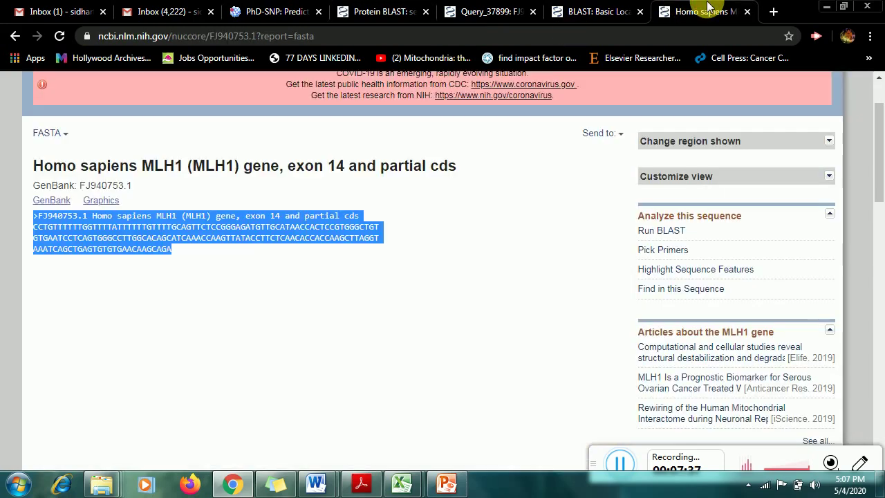
click(573, 13)
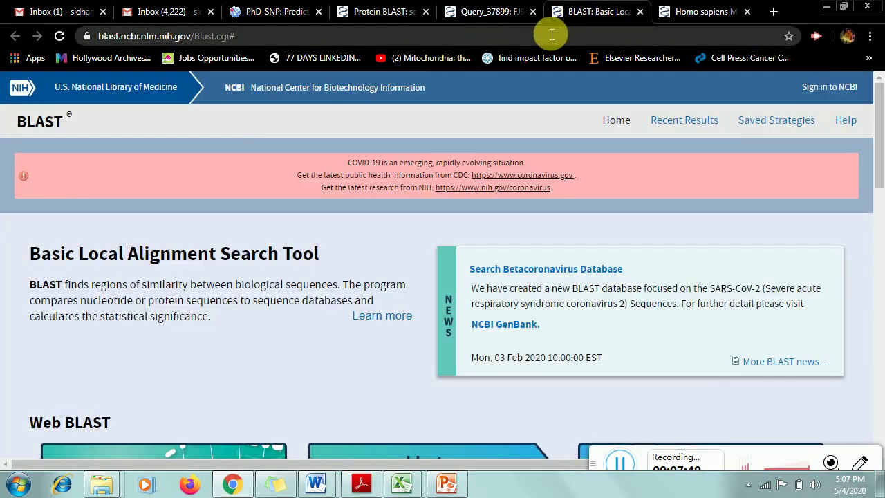
click(674, 12)
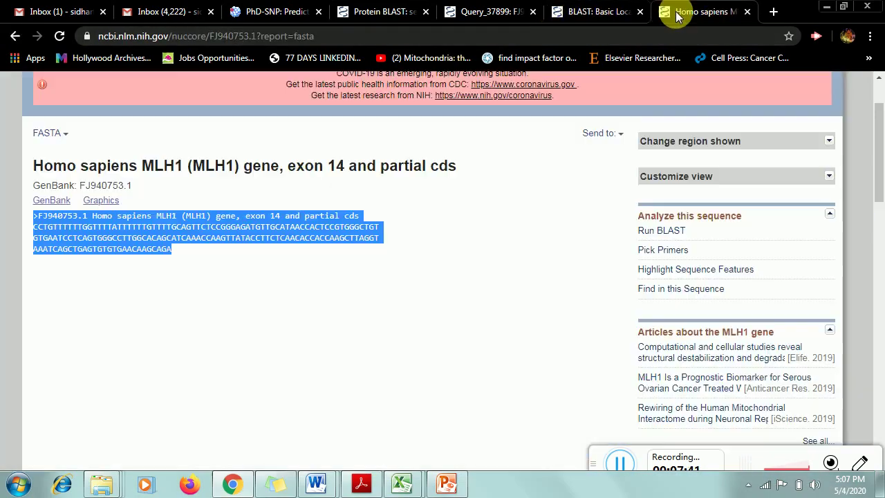
click(15, 37)
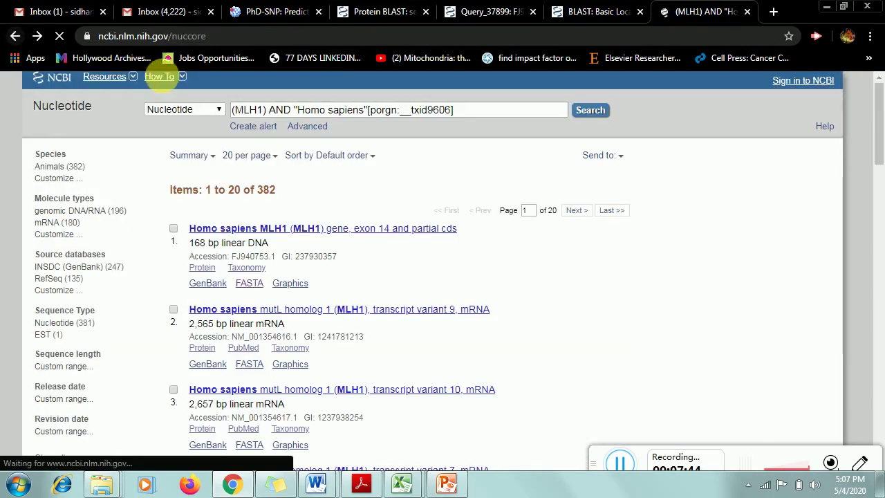
- Switch the NCBI search database to Protein and search it for MLH1
click(219, 110)
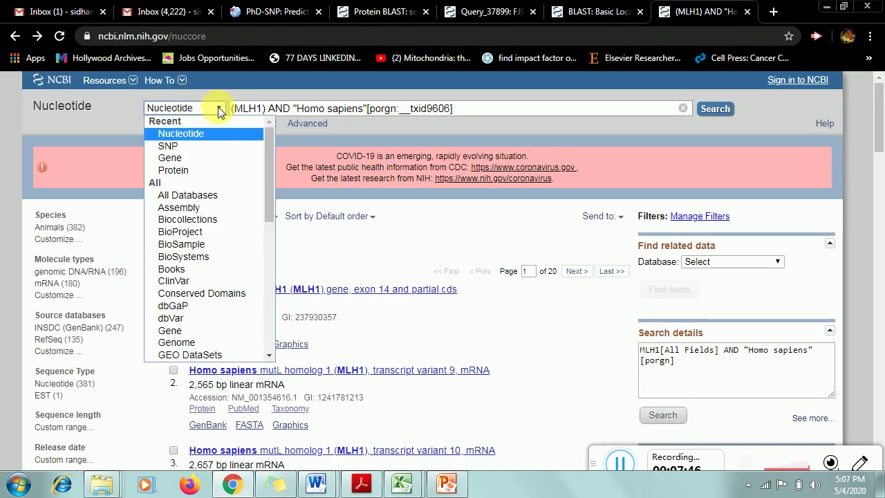
click(197, 172)
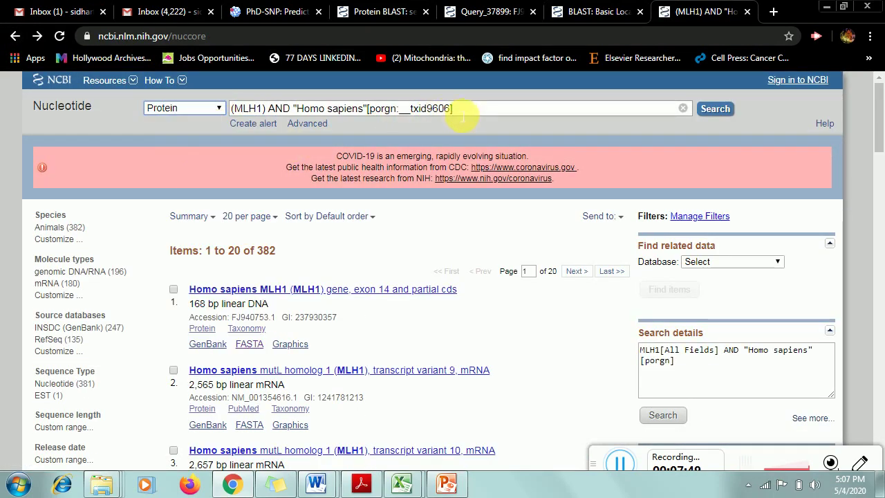
click(460, 113)
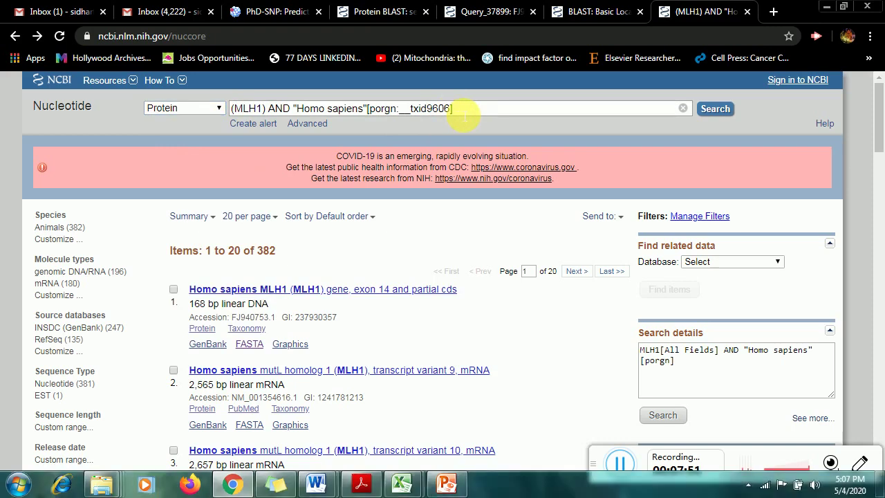
key(BackSpace)
key(BackSpace)
key(BackSpace)
key(BackSpace)
key(BackSpace)
key(BackSpace)
key(BackSpace)
key(BackSpace)
key(BackSpace)
key(BackSpace)
key(BackSpace)
key(BackSpace)
key(BackSpace)
key(BackSpace)
key(BackSpace)
key(BackSpace)
key(BackSpace)
key(BackSpace)
key(BackSpace)
key(BackSpace)
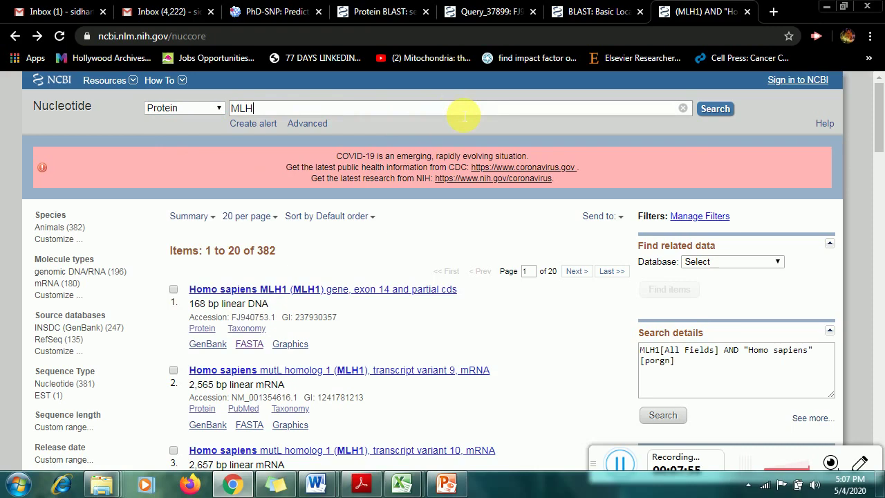
text(1)
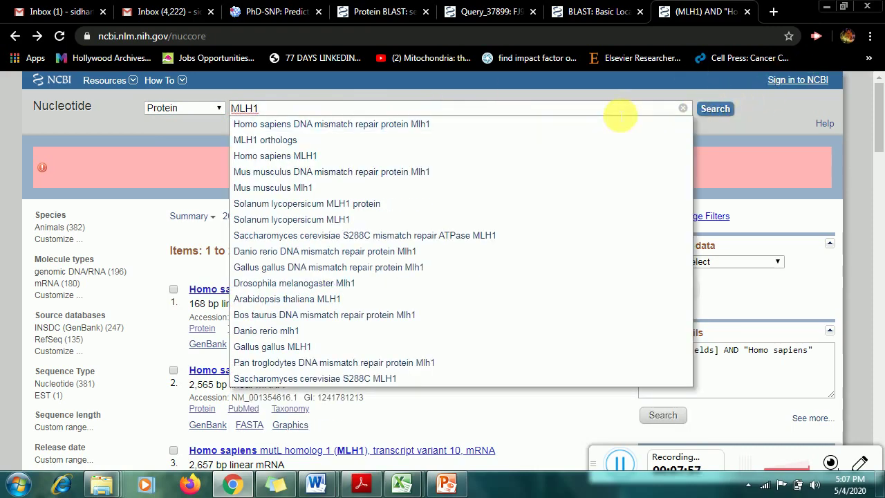
click(712, 108)
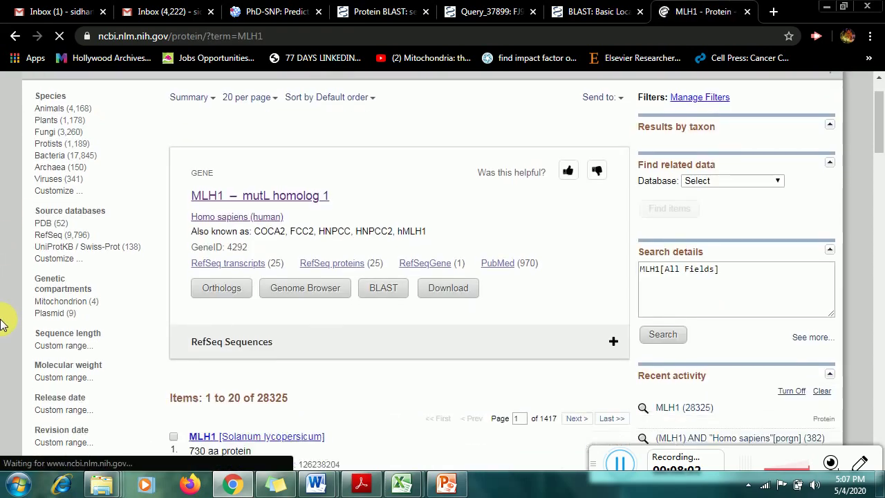
- Expand the taxon list of the protein results and restrict them to Homo sapiens
scroll(0, 323, down, 2)
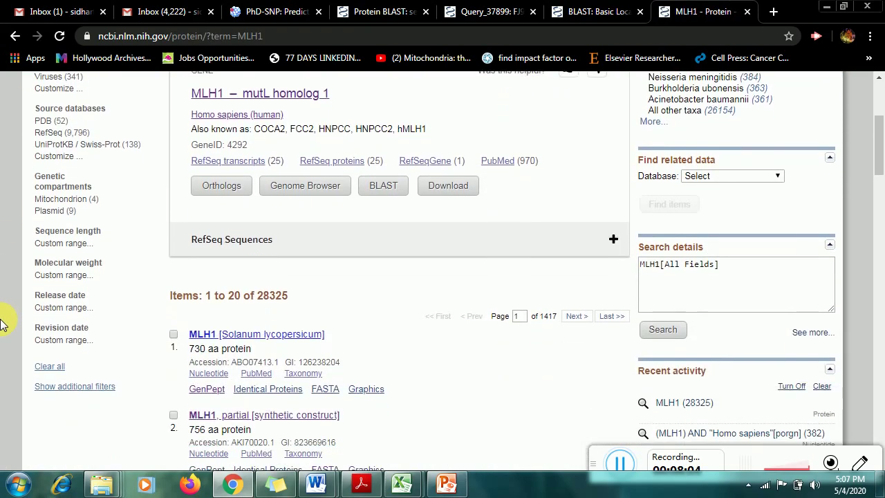
click(650, 122)
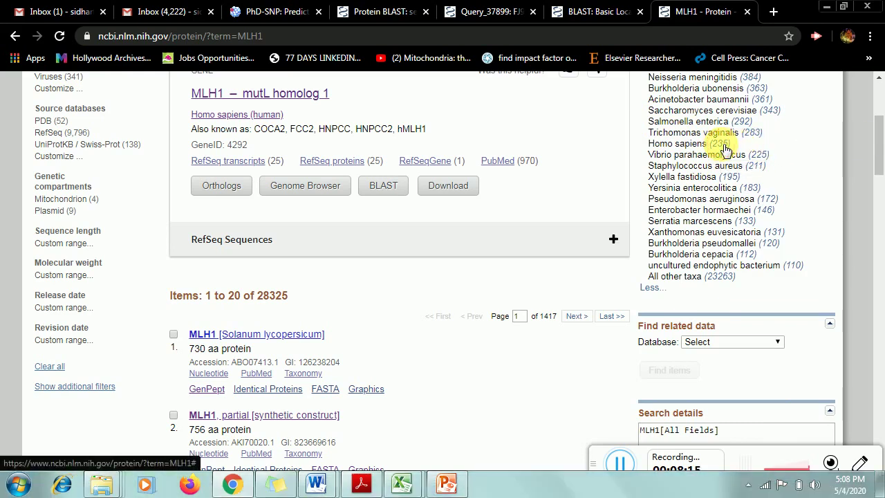
click(719, 145)
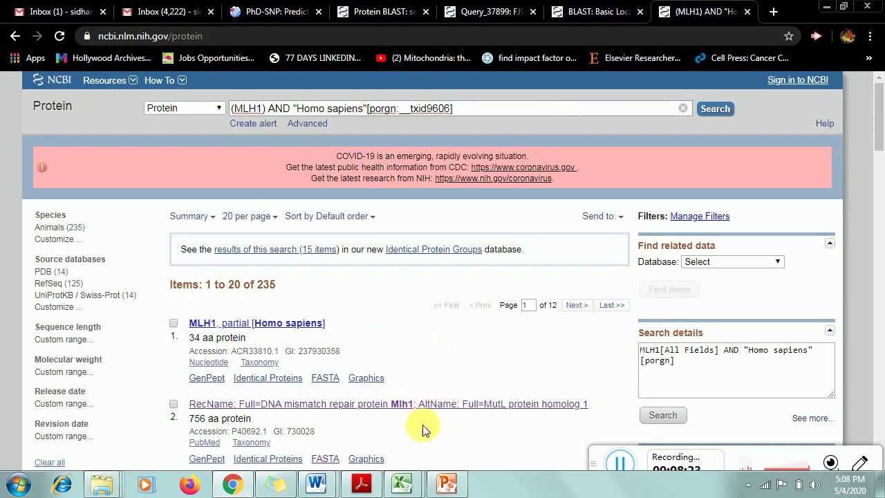
- Open the FASTA record of DNA mismatch repair protein Mlh1 (P40692.1) and copy its header and full sequence
drag(878, 143, 878, 163)
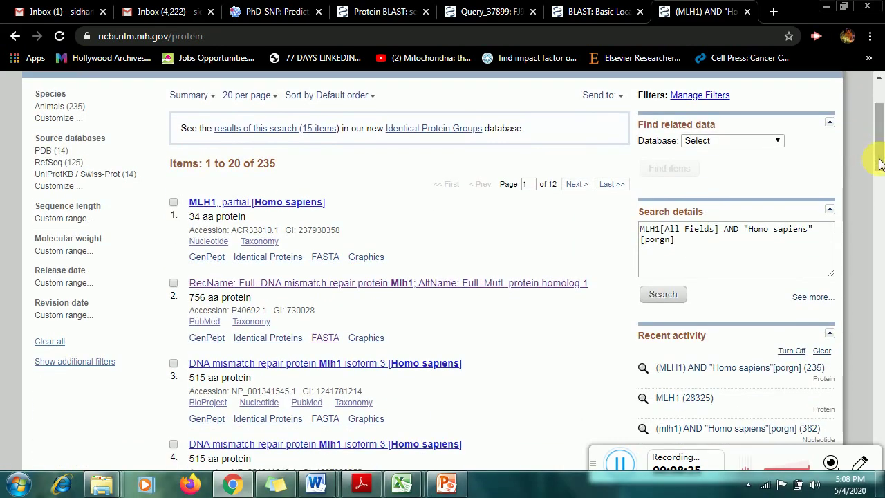
click(326, 339)
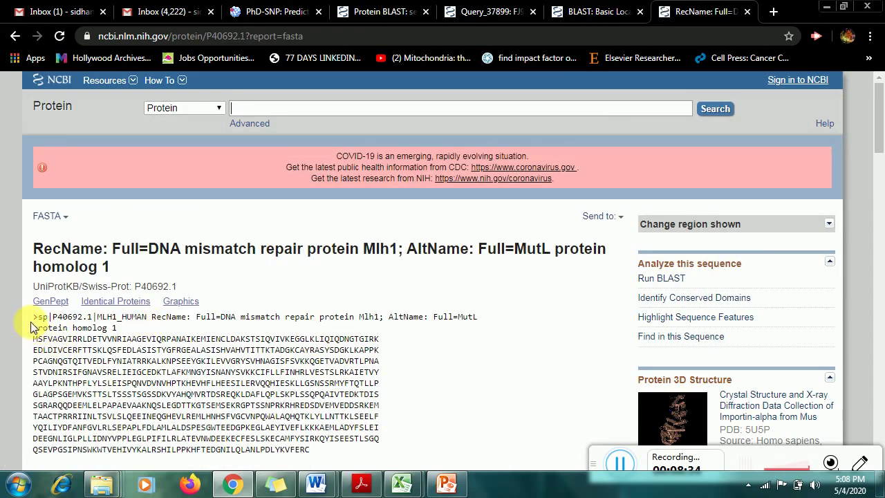
drag(33, 316, 341, 462)
scroll(339, 456, down, 1)
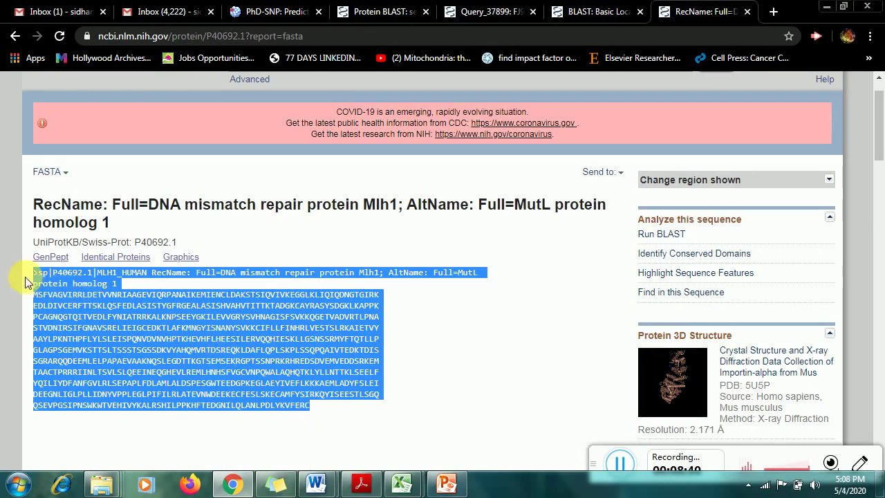
- Paste the Mlh1 protein FASTA sequence as the Protein BLAST query and select the Protein Data Bank proteins(pdb) database
click(377, 9)
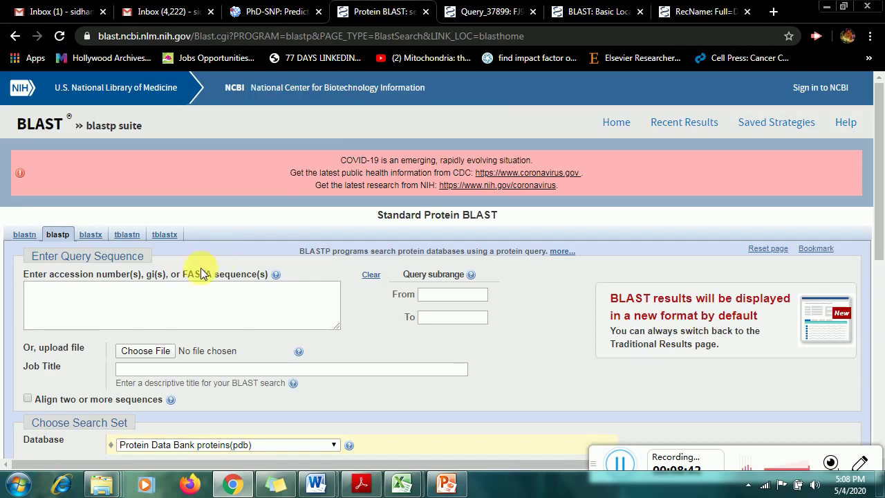
click(183, 298)
key(ctrl+v)
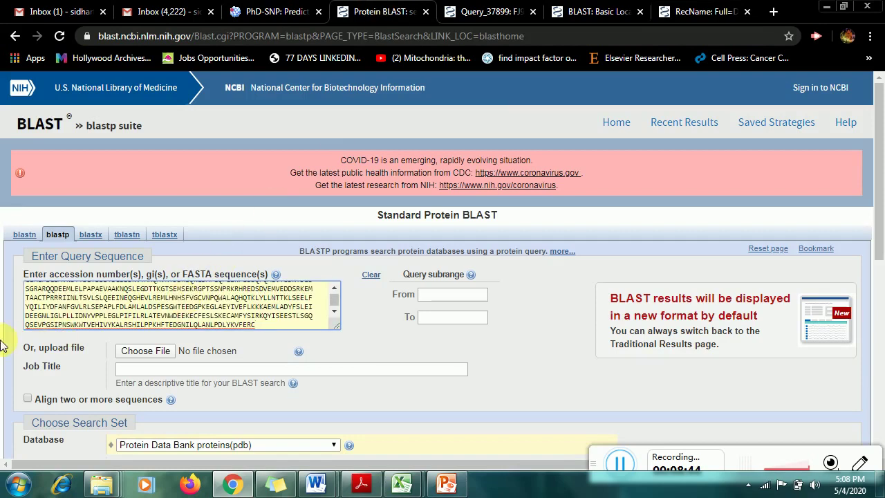
scroll(869, 208, down, 2)
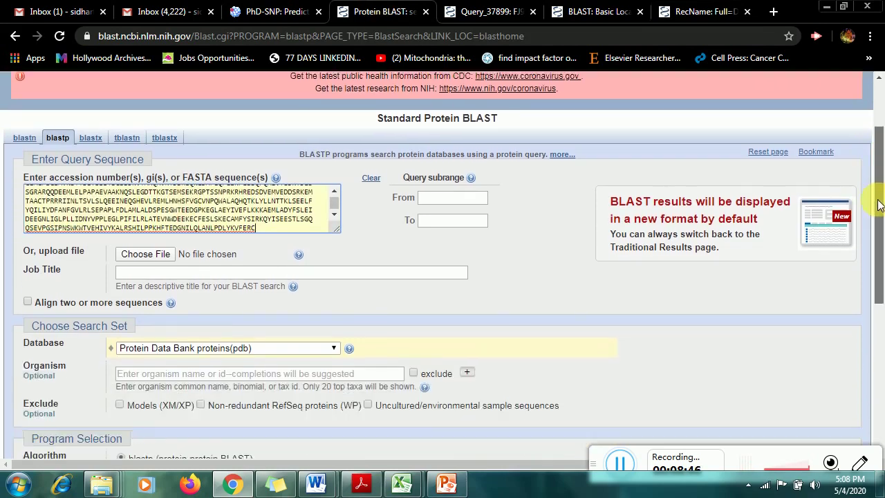
click(397, 278)
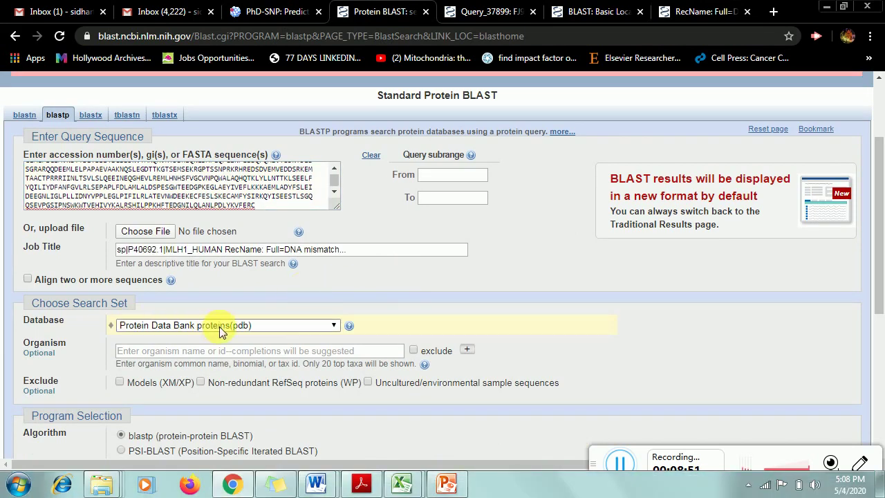
click(272, 325)
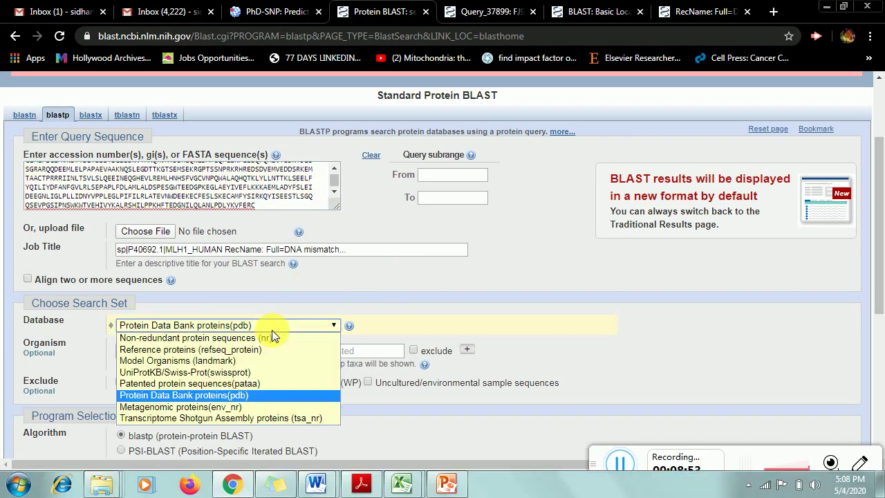
click(240, 398)
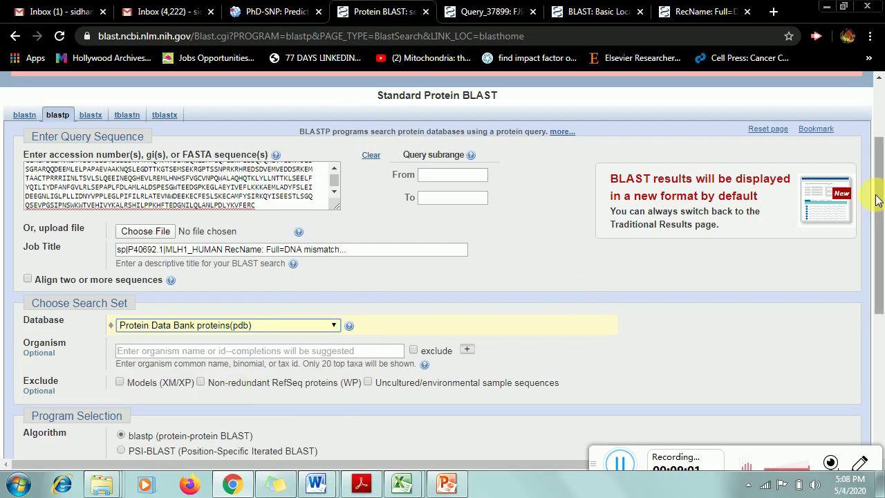
- Expand the algorithm parameters below the program selection and choose BLOSUM62 as the scoring matrix
drag(880, 209, 880, 272)
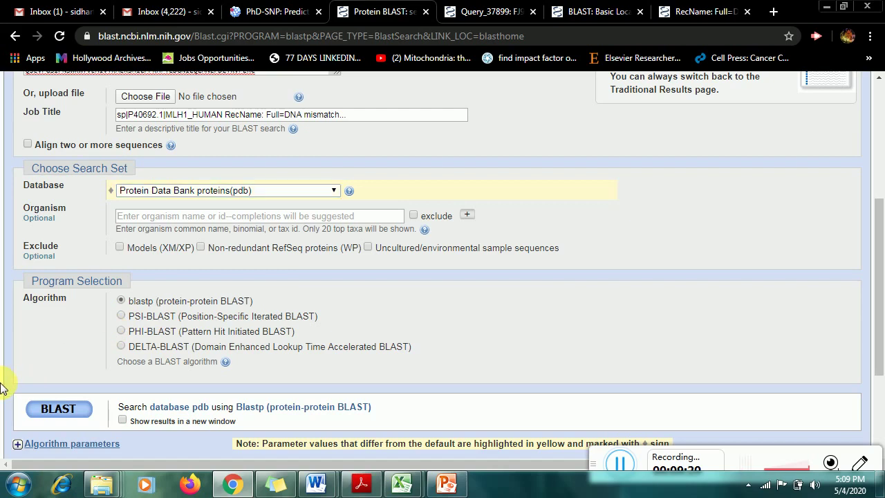
scroll(0, 387, down, 1)
scroll(0, 387, down, 1)
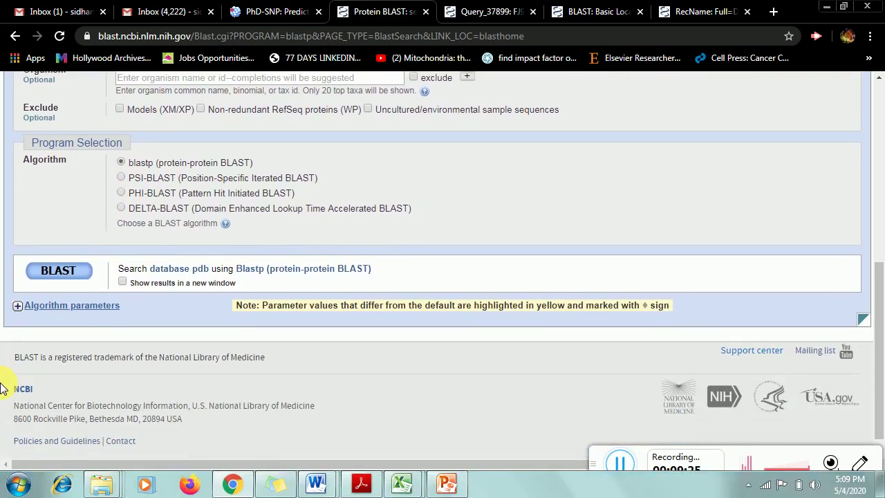
click(18, 309)
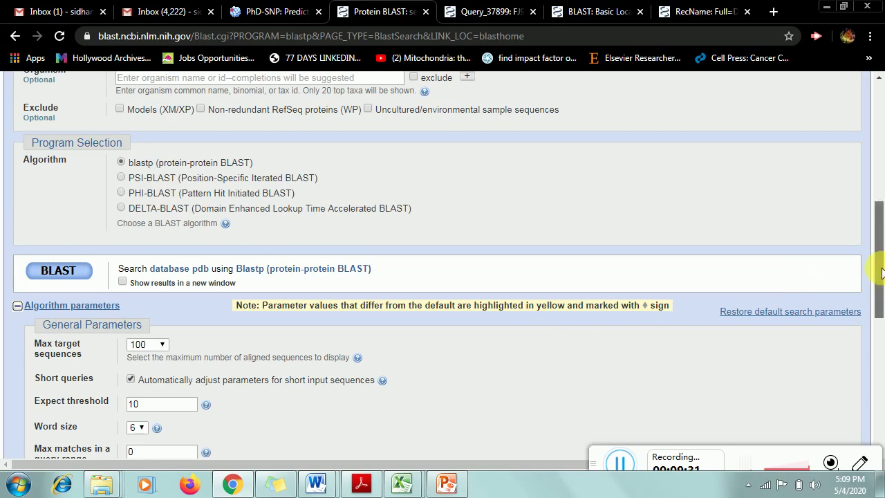
drag(882, 273, 881, 330)
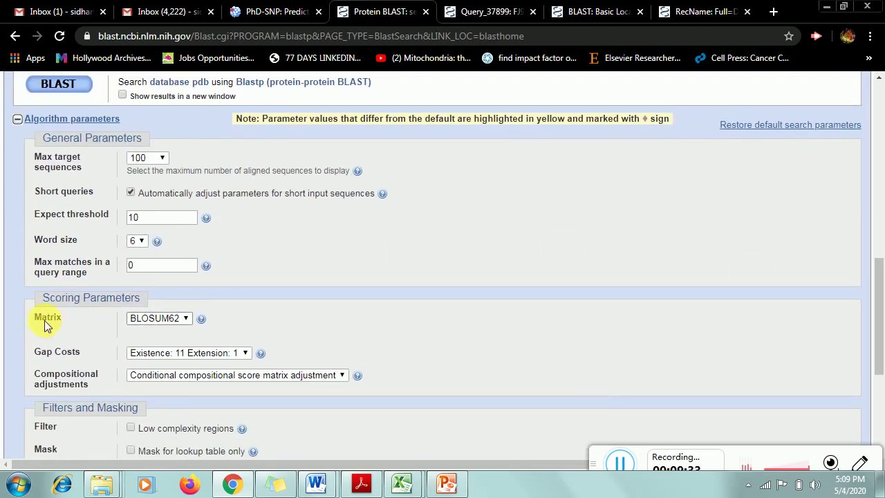
click(187, 321)
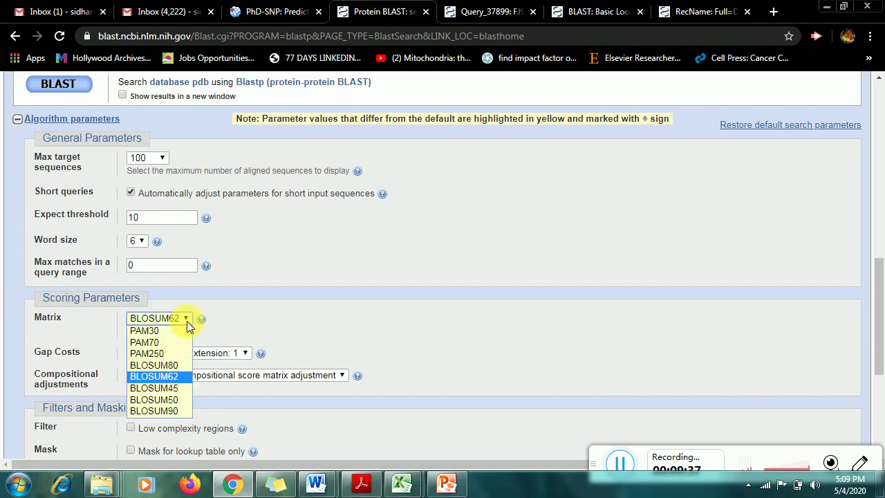
click(172, 379)
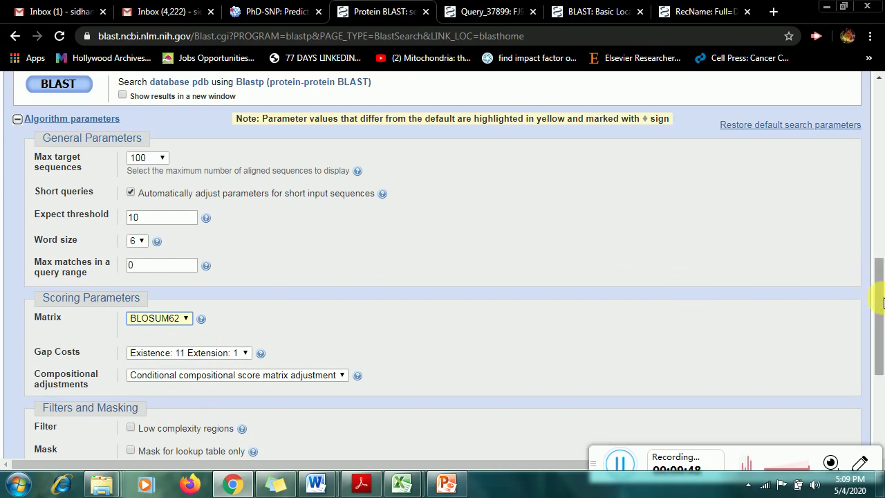
- Run the blastp search against the pdb database and examine the descriptions of the significant alignments
drag(882, 302, 882, 339)
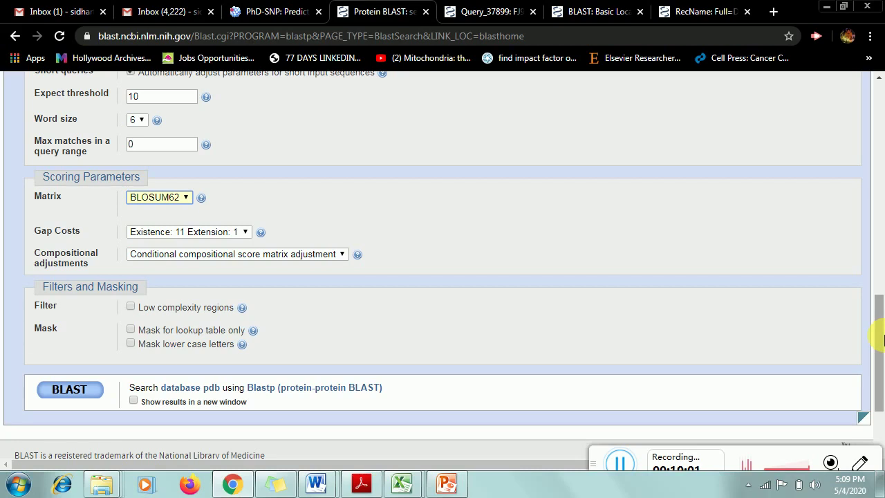
click(69, 393)
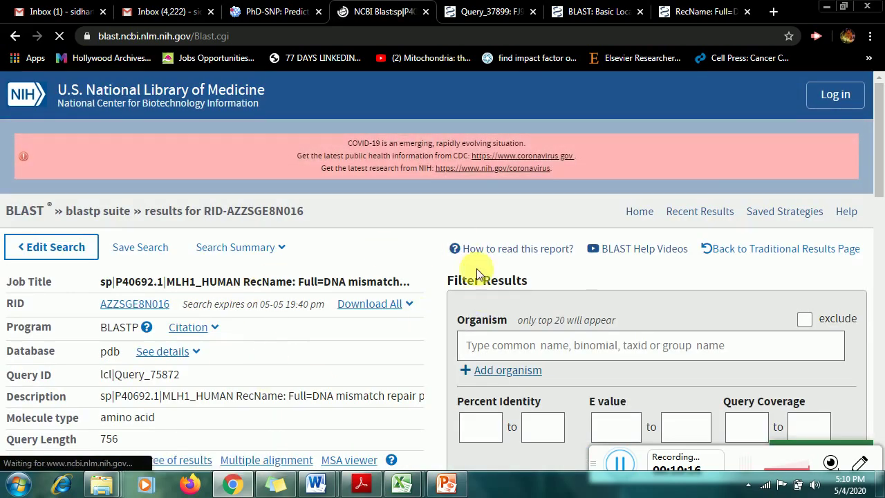
drag(881, 128, 882, 200)
scroll(409, 191, down, 1)
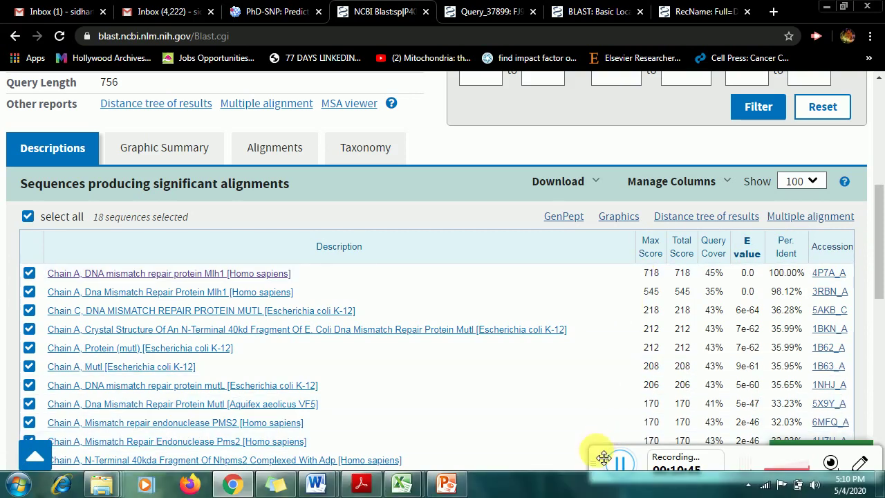
- Switch to the browser tab with the Sequence Viewer graphics of the MLH1 exon 14 BLAST results
drag(594, 461, 345, 356)
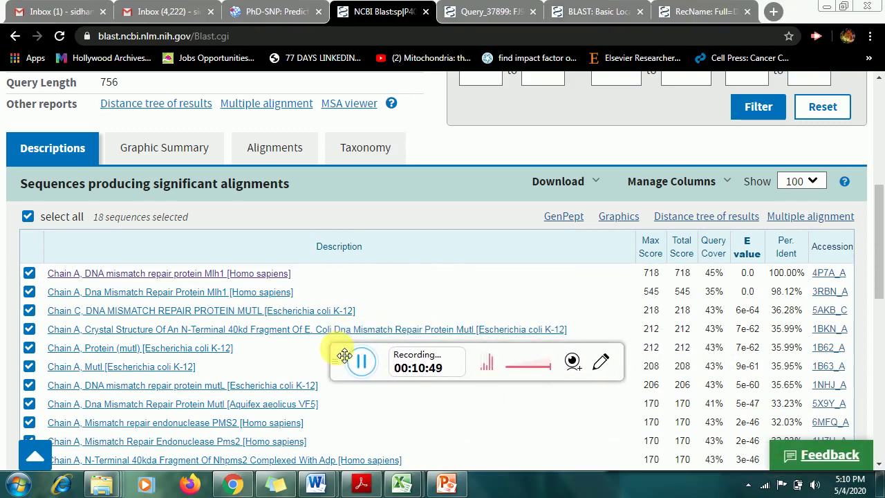
click(457, 13)
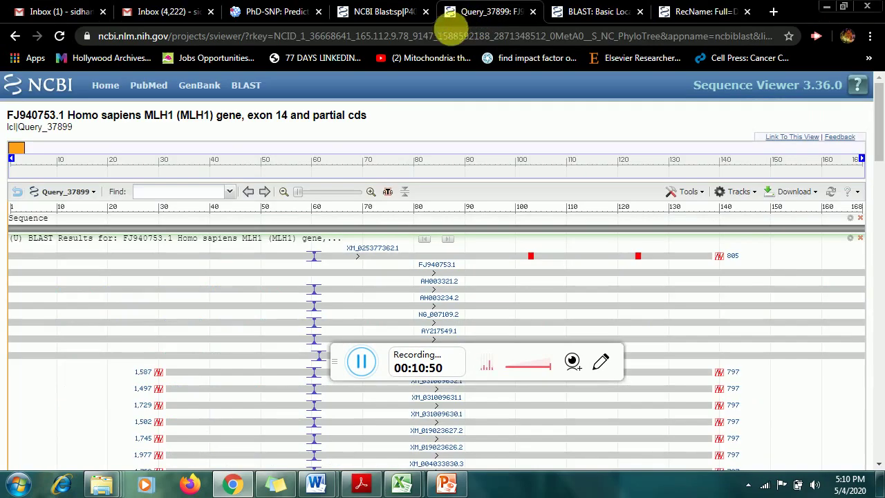
- Search Google for FASTA in the current browser tab and open the EMBL-EBI FASTA/SSEARCH/GGSEARCH/GLSEARCH similarity search page
click(430, 40)
text(FASTA)
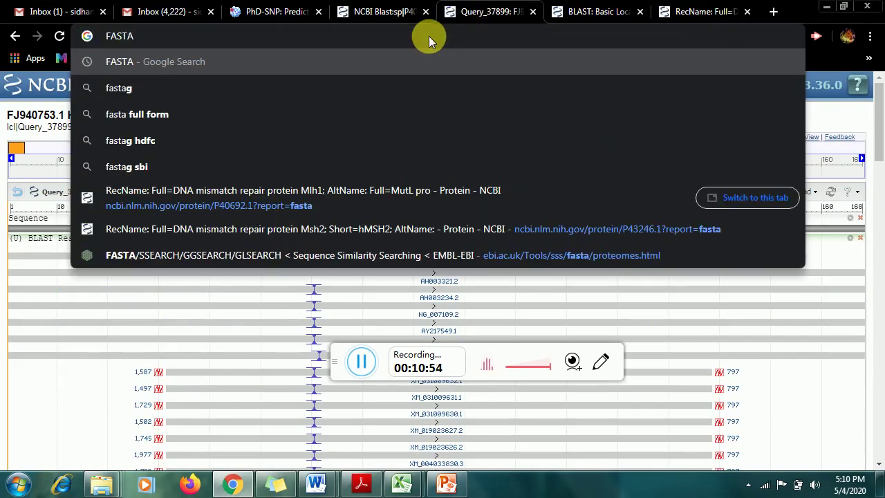
key(Return)
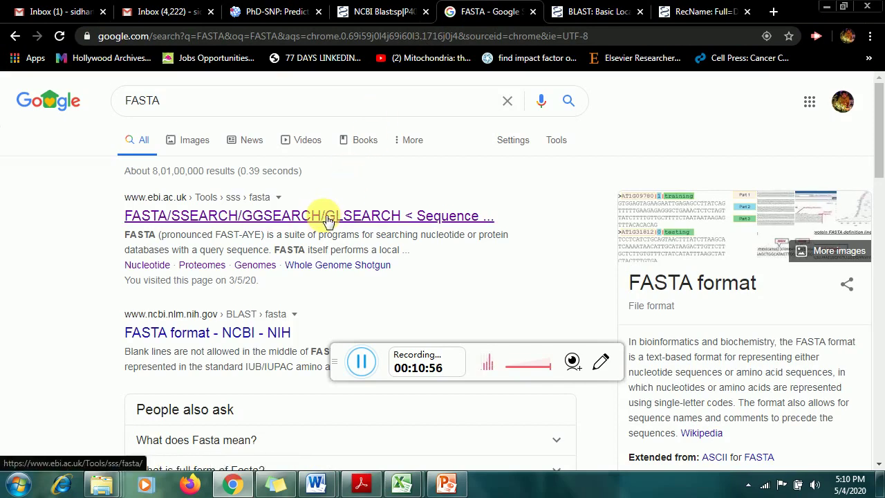
click(323, 218)
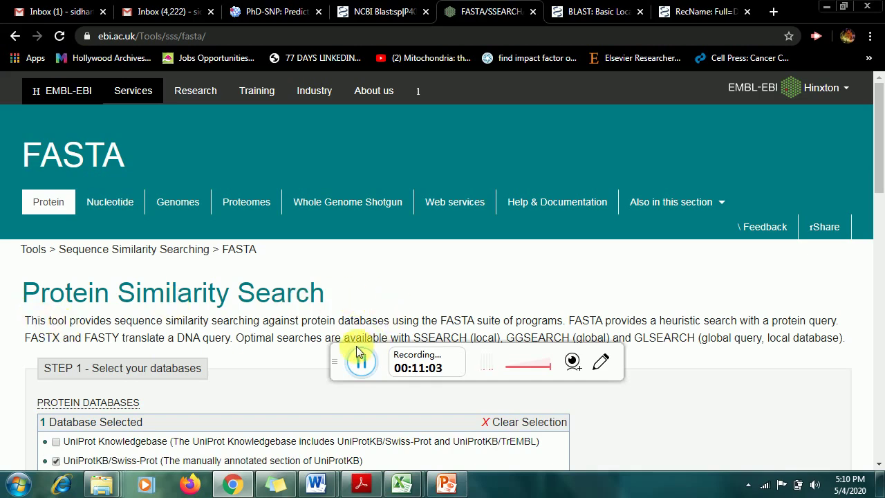
drag(338, 360, 414, 264)
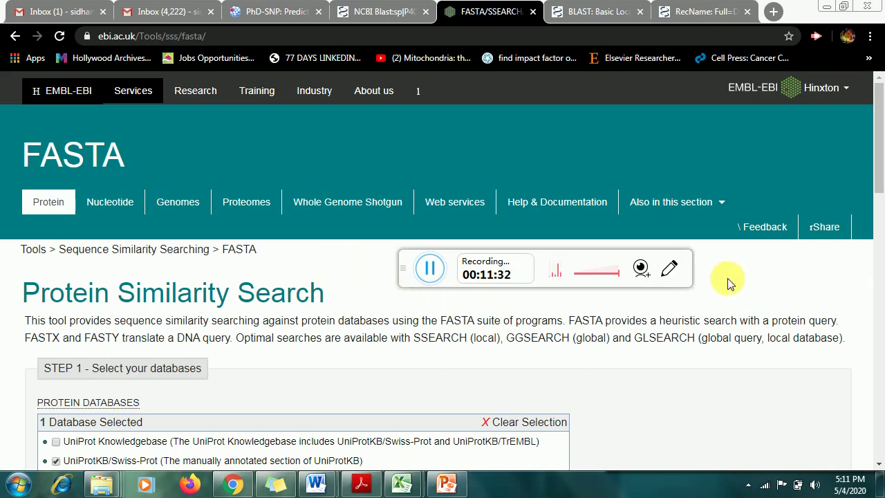
- Review the protein similarity search form, covering the protein databases, the available programs and the job submission section
drag(877, 159, 882, 202)
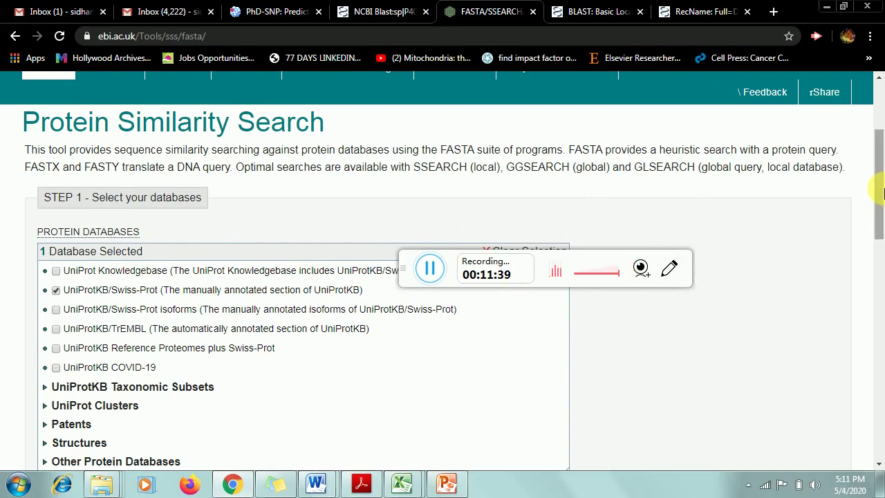
drag(878, 185, 881, 330)
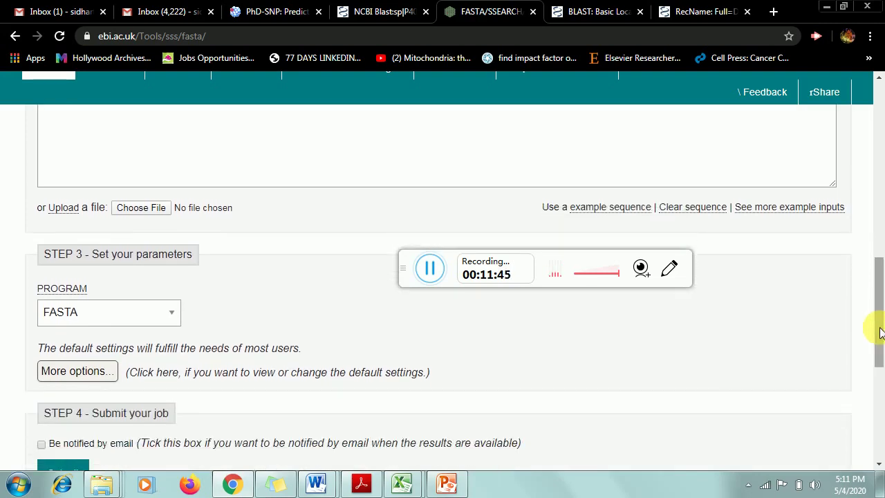
click(159, 319)
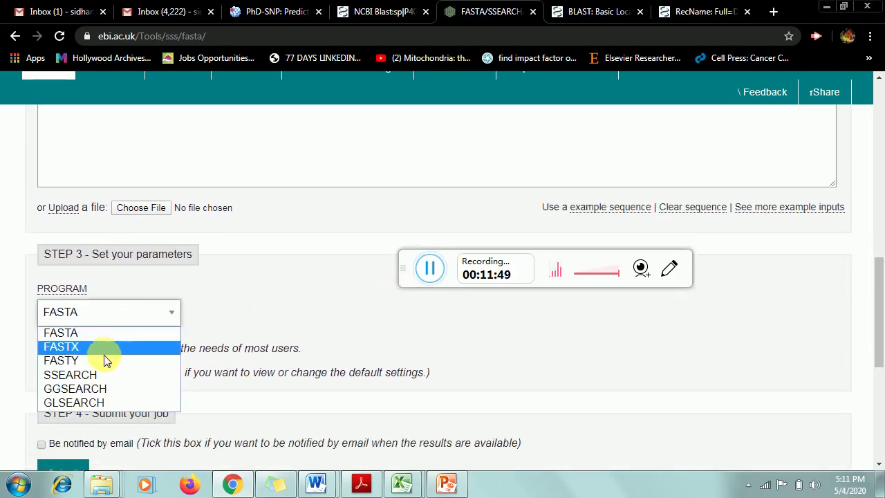
click(279, 288)
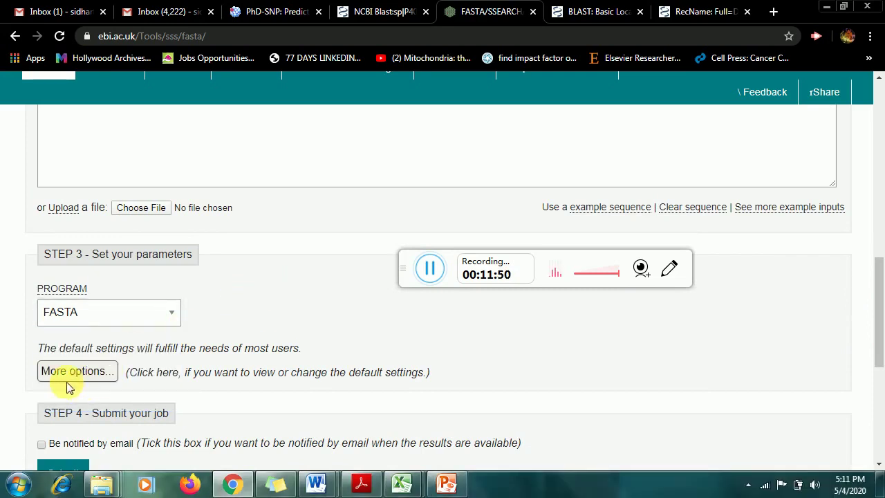
scroll(3, 410, down, 1)
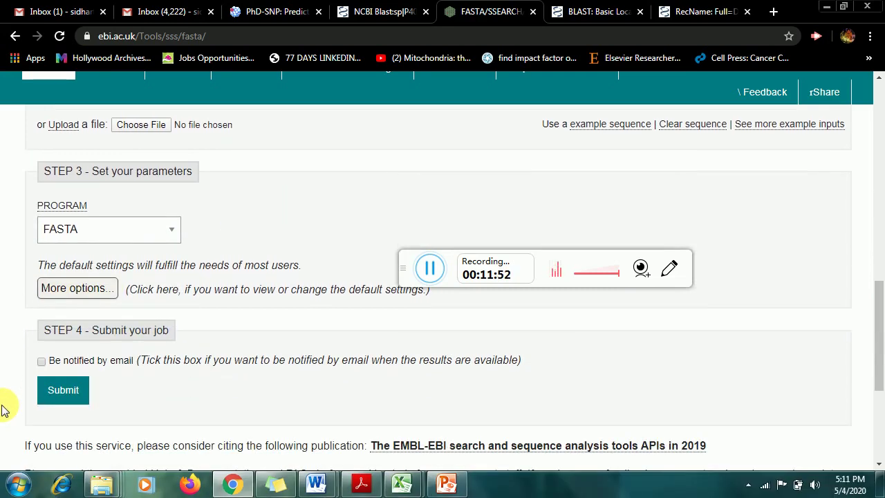